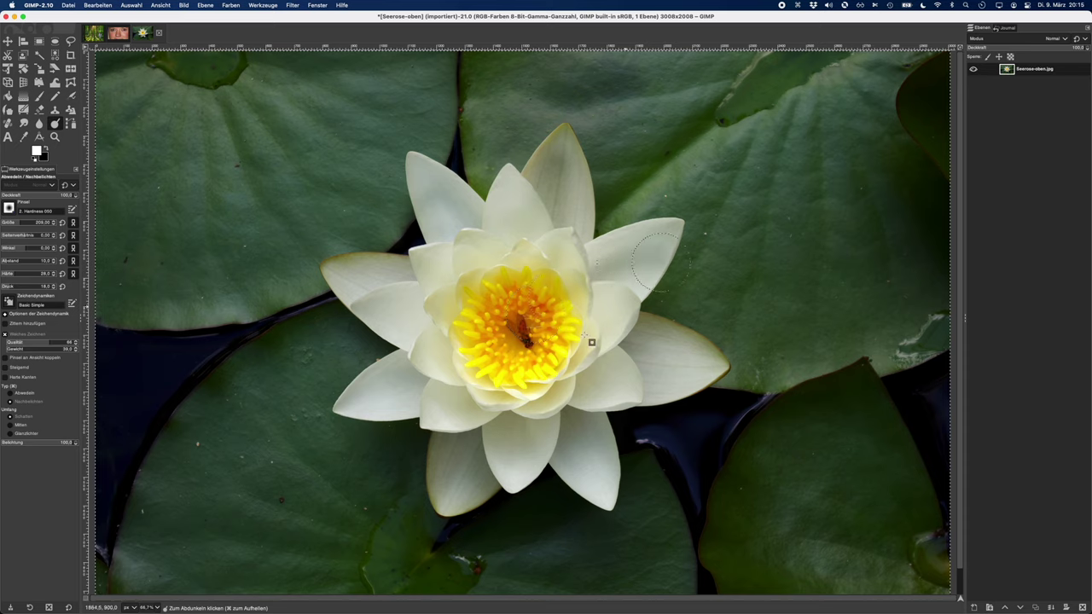
- Undo the last edit on the water lily image and look through the available filter categories
{"action": "key", "text": "super+z"}
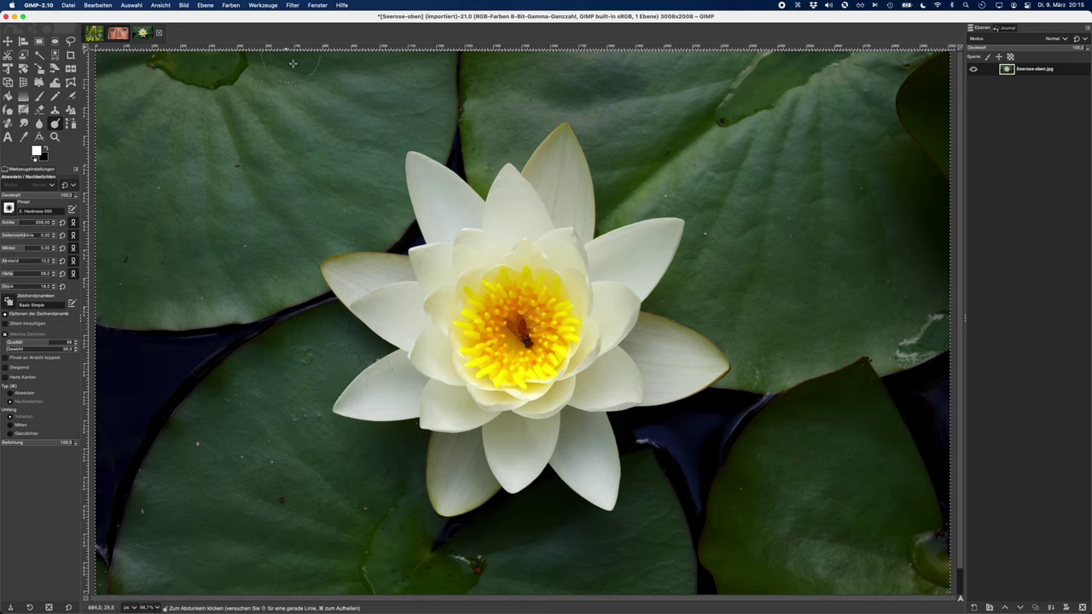
{"action": "left_click", "coordinate": [293, 6]}
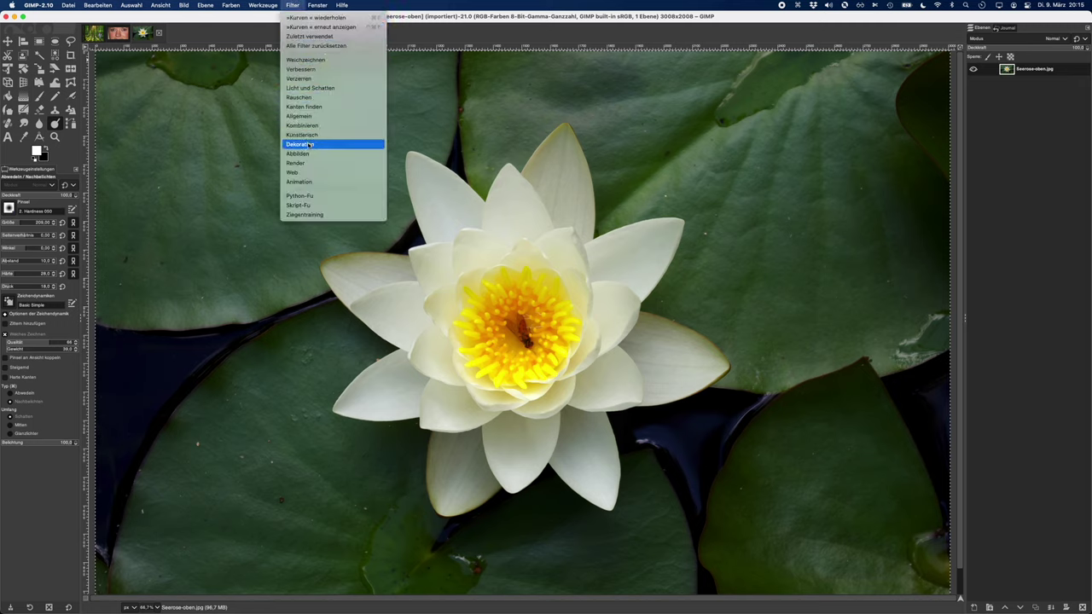
{"action": "left_click", "coordinate": [228, 136]}
{"action": "right_click", "coordinate": [250, 161]}
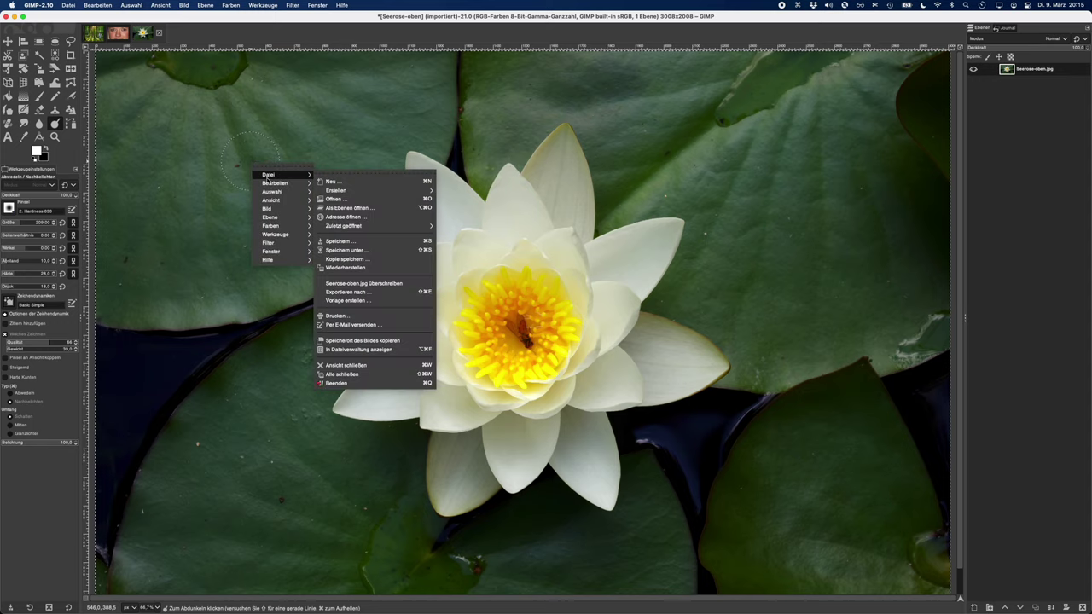
{"action": "mouse_move", "coordinate": [273, 246]}
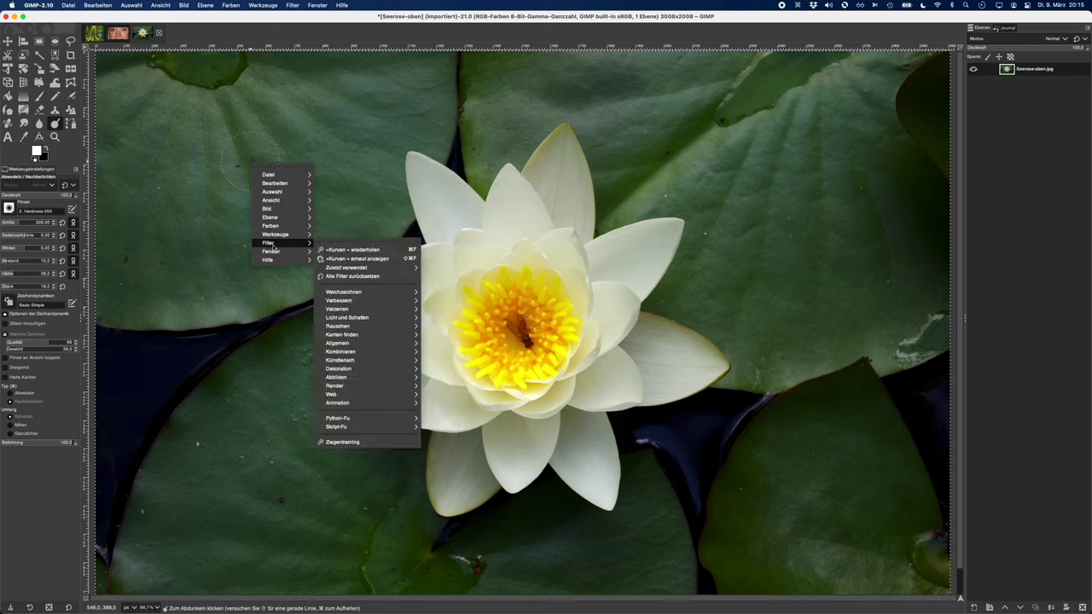
{"action": "mouse_move", "coordinate": [351, 296]}
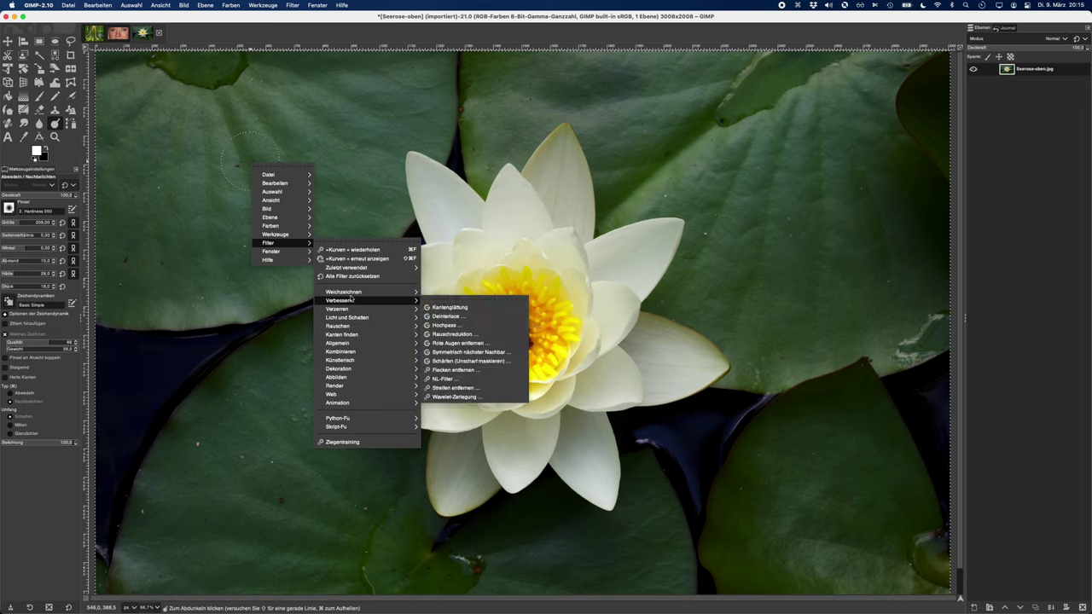
{"action": "mouse_move", "coordinate": [357, 369]}
{"action": "left_click", "coordinate": [281, 358]}
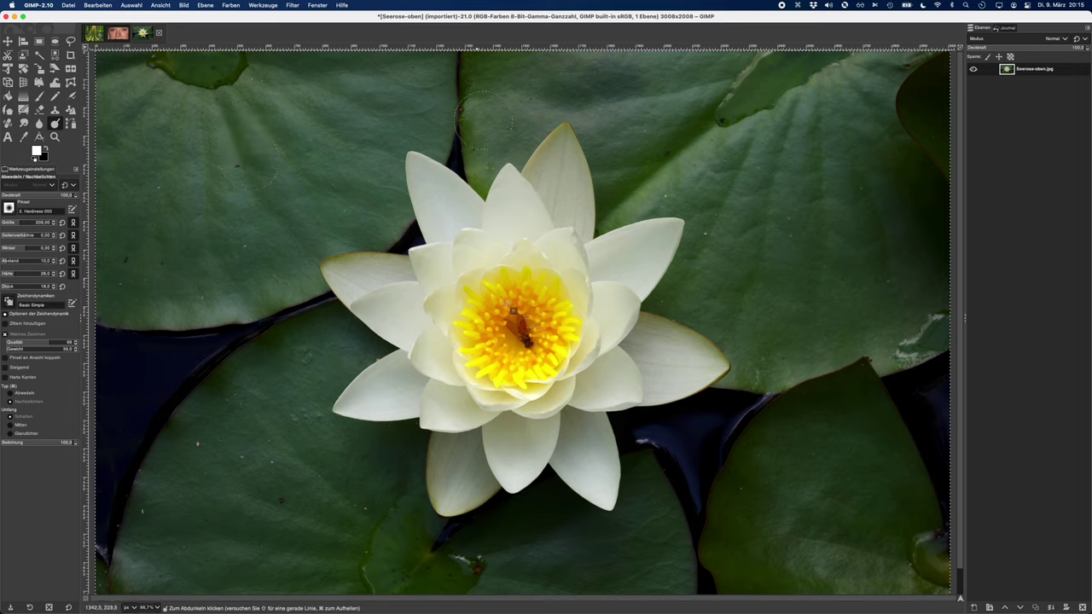
- Open the Focus Blur filter (Fokus-Weichzeichner) for the water lily image and move its dialog away from the flower
{"action": "left_click", "coordinate": [292, 6]}
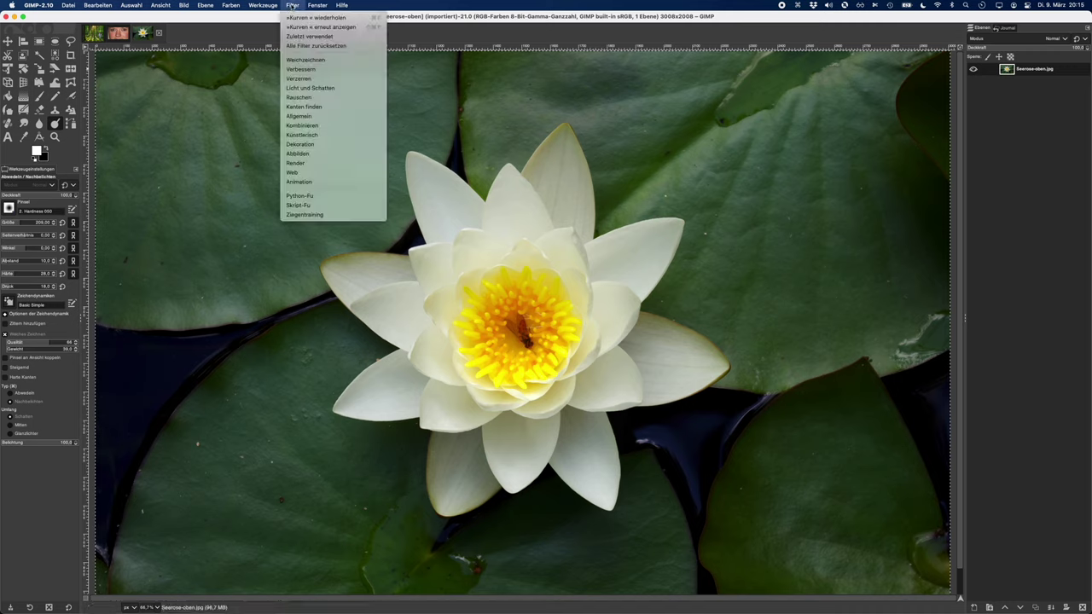
{"action": "mouse_move", "coordinate": [311, 61]}
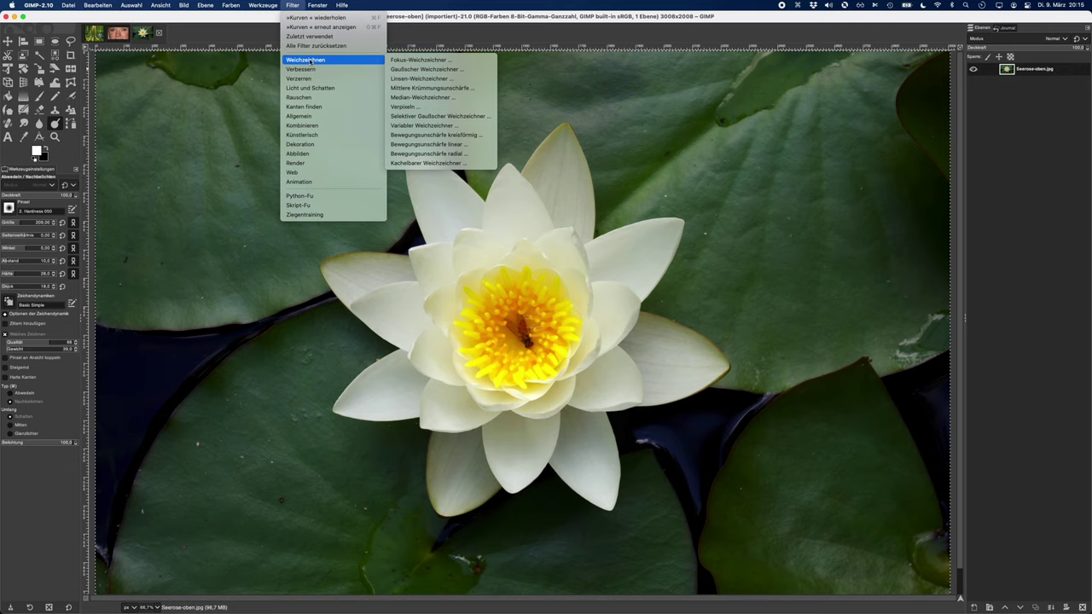
{"action": "left_click", "coordinate": [421, 61]}
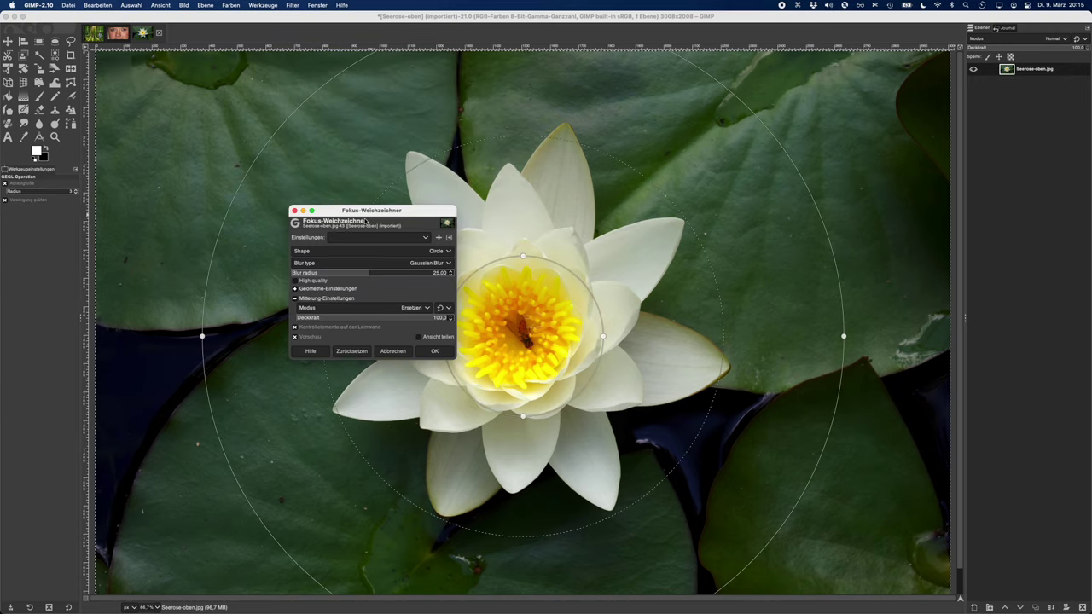
{"action": "left_click_drag", "start_coordinate": [365, 209], "coordinate": [203, 126]}
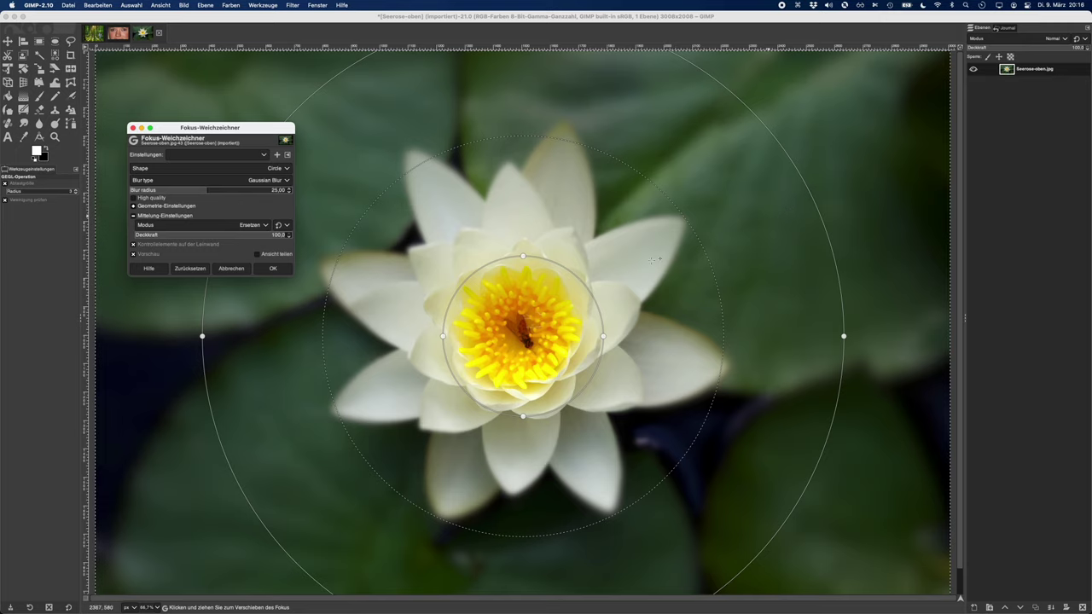
- Try stretching the focus area into a wide ellipse around the blossom with its blur transition further out, and discard the filter
{"action": "left_click", "coordinate": [521, 257]}
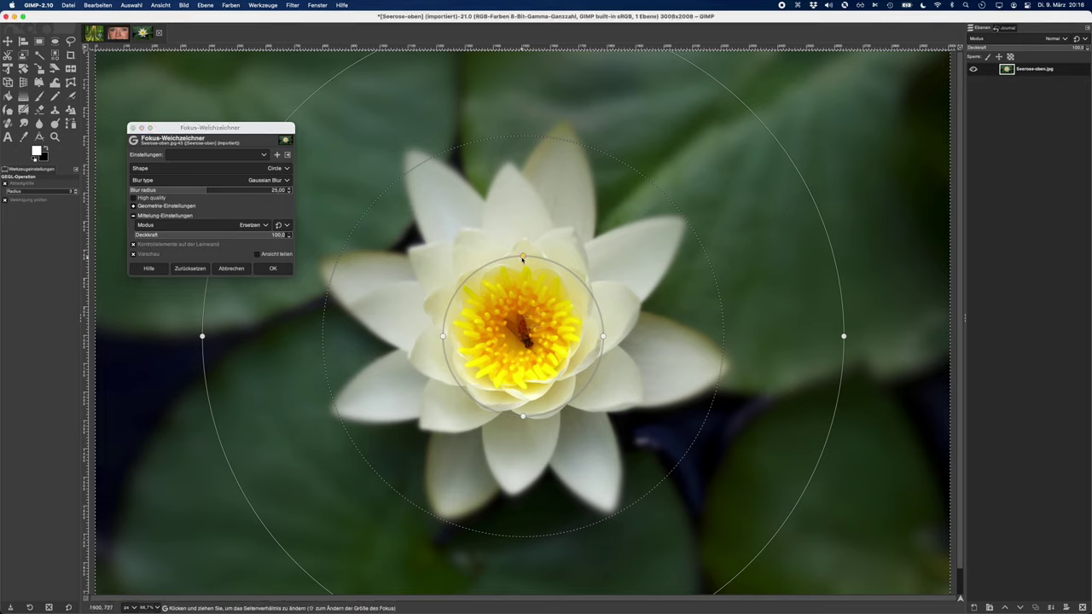
{"action": "left_click_drag", "start_coordinate": [522, 235], "coordinate": [572, 261]}
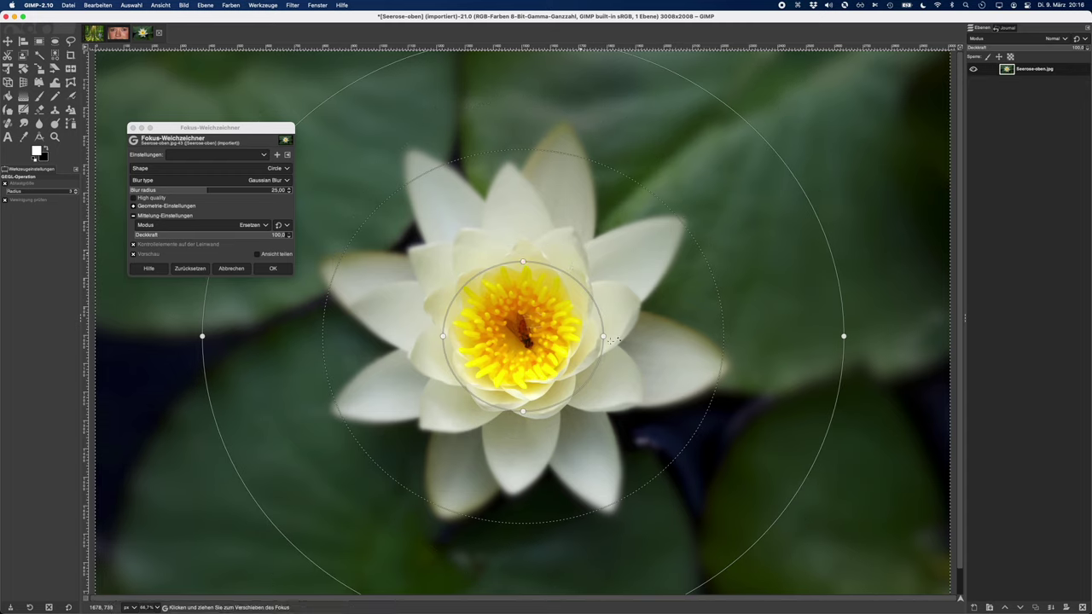
{"action": "left_click_drag", "start_coordinate": [602, 333], "coordinate": [666, 293]}
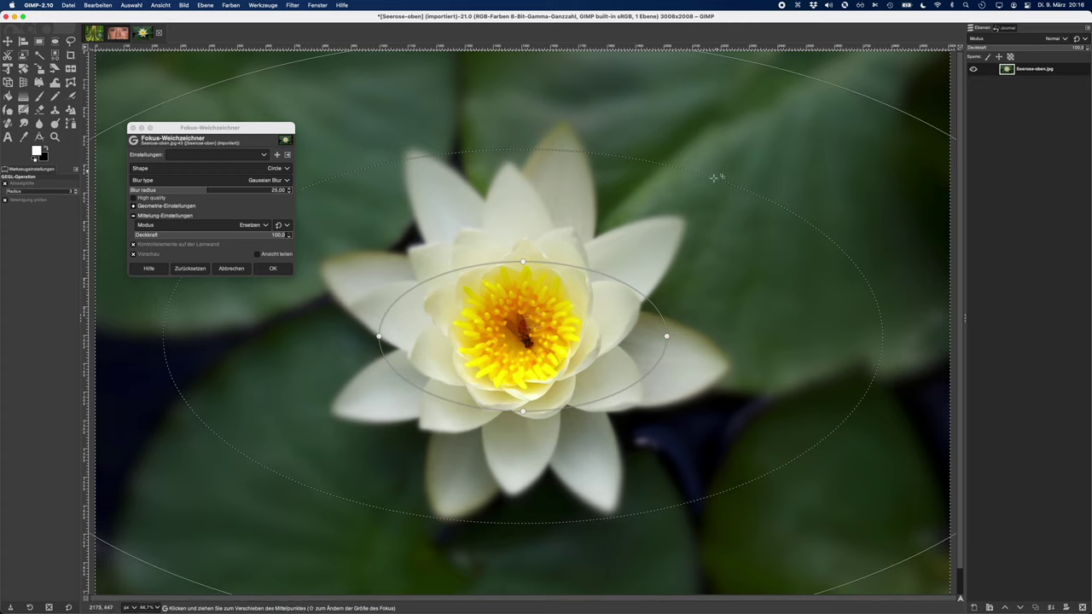
{"action": "left_click_drag", "start_coordinate": [719, 162], "coordinate": [726, 151]}
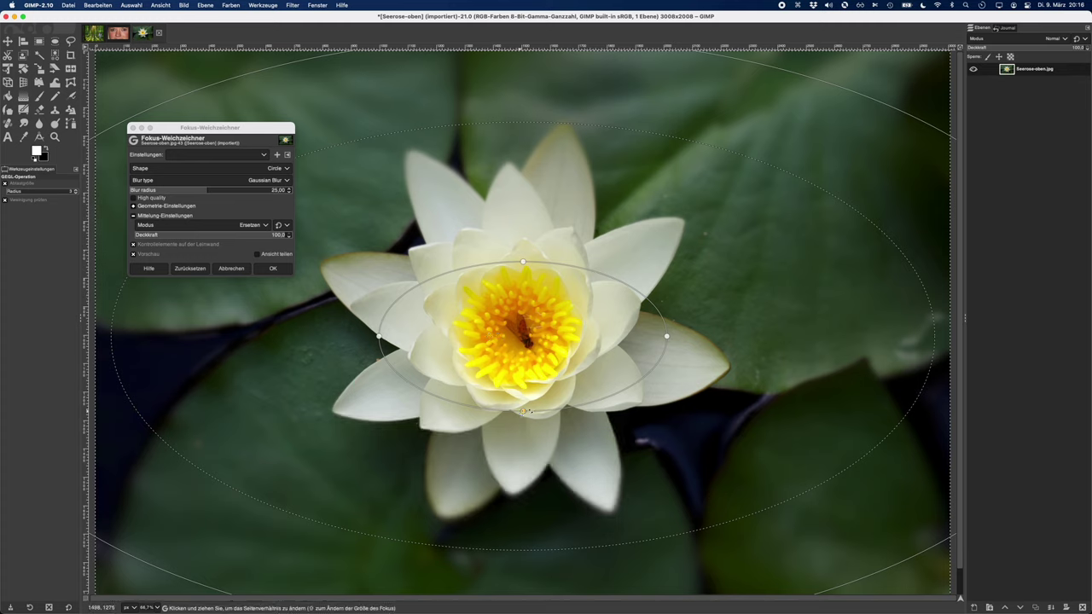
{"action": "left_click_drag", "start_coordinate": [522, 415], "coordinate": [523, 428]}
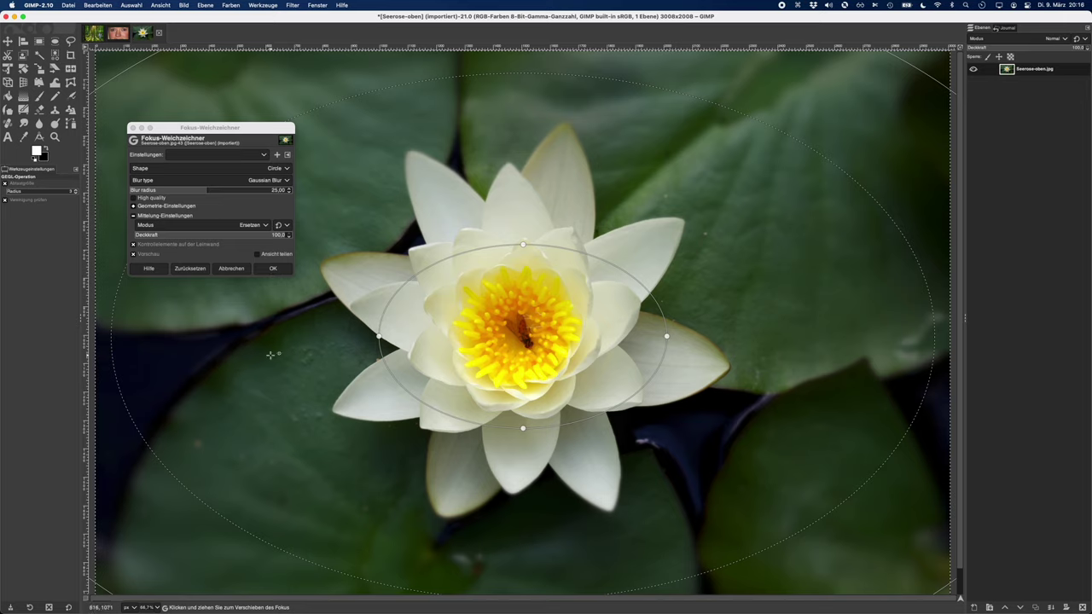
{"action": "key", "text": "Return"}
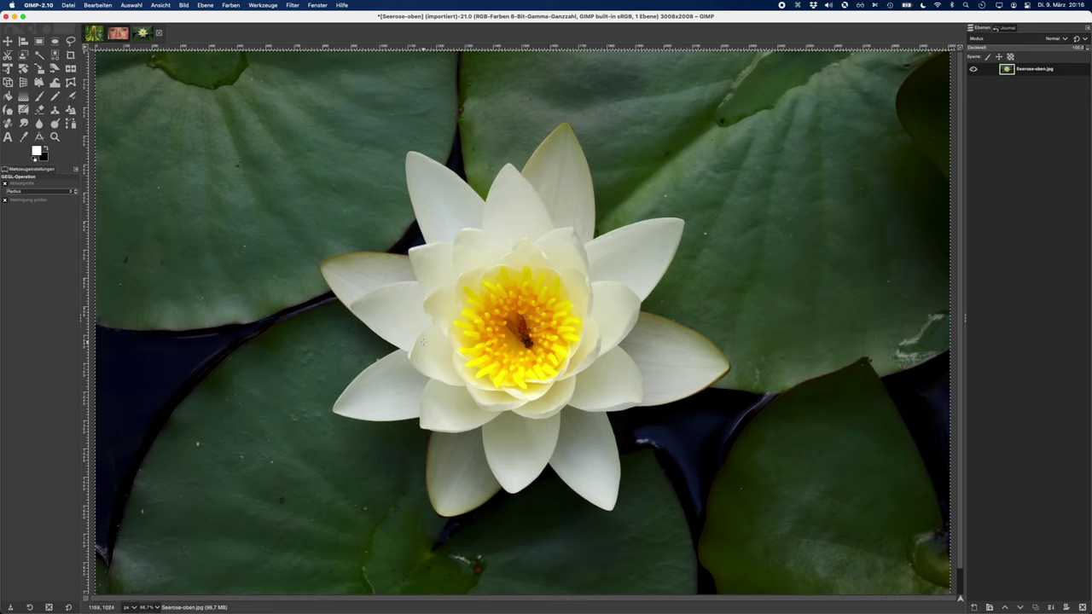
- Preview the lens distortion filter (Lupeneffekt anwenden) on the water lily image and discard it
{"action": "left_click", "coordinate": [292, 6]}
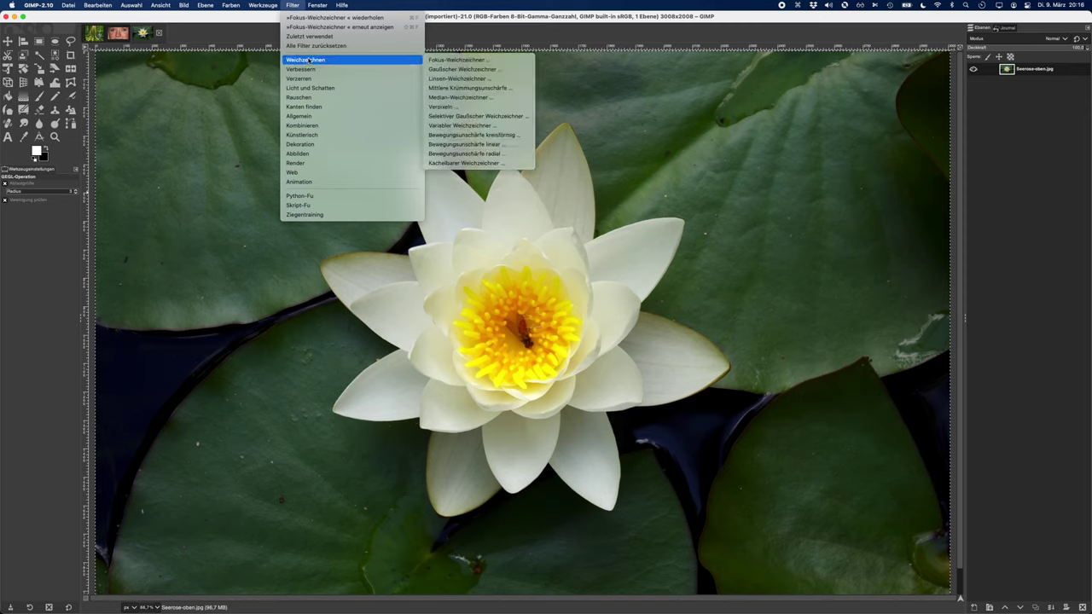
{"action": "mouse_move", "coordinate": [320, 118]}
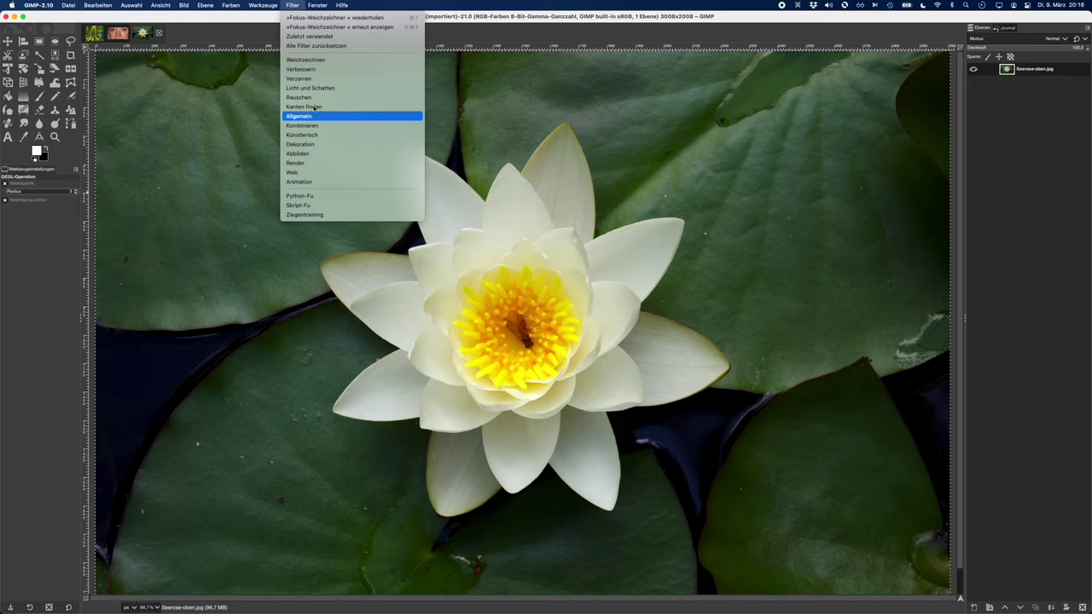
{"action": "mouse_move", "coordinate": [314, 99]}
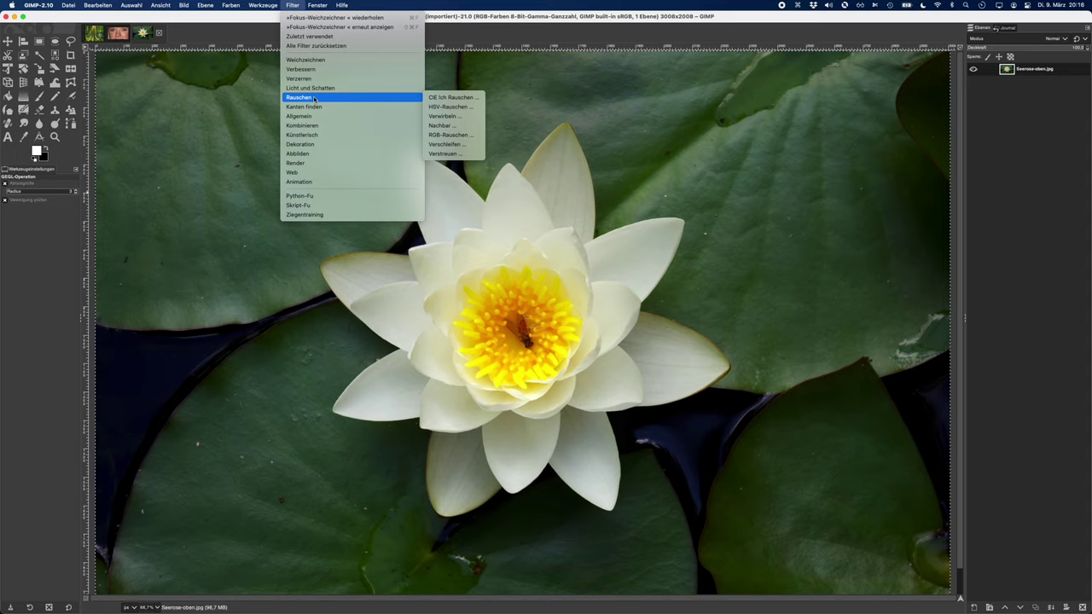
{"action": "mouse_move", "coordinate": [310, 80]}
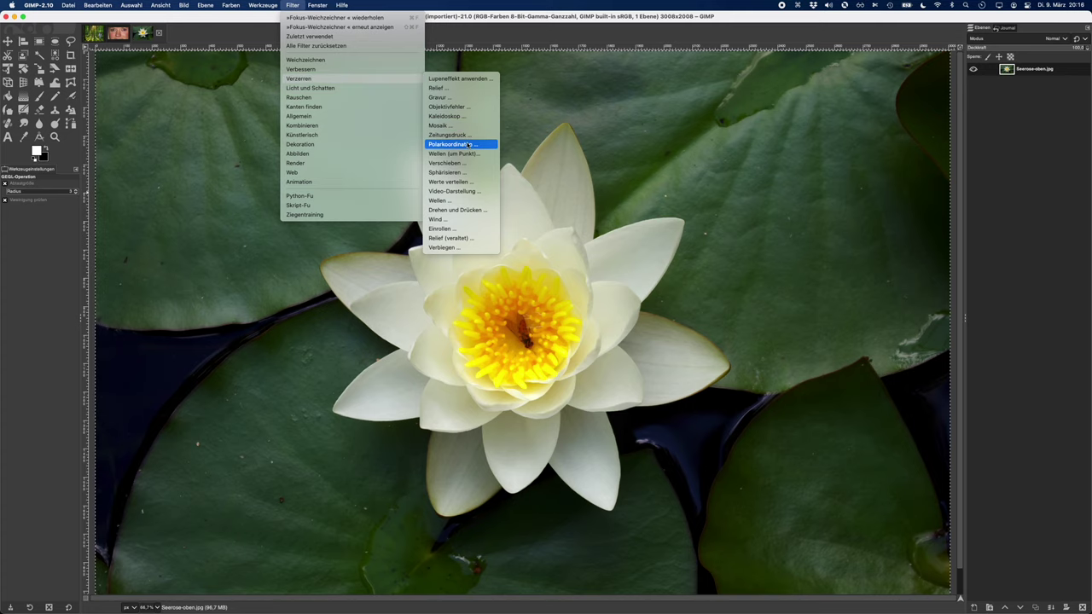
{"action": "left_click", "coordinate": [458, 79]}
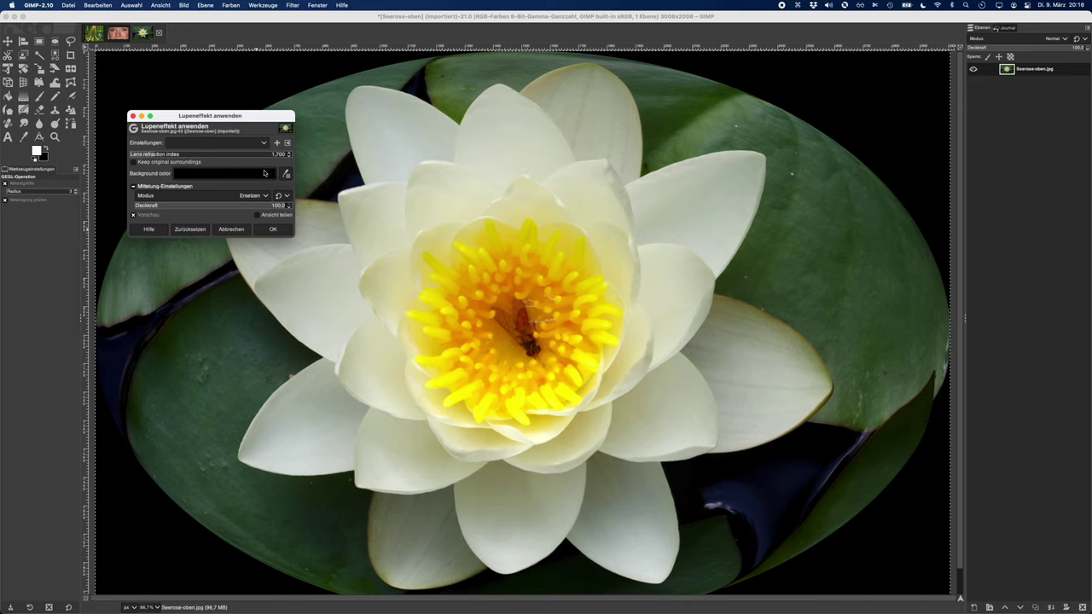
{"action": "left_click", "coordinate": [232, 230]}
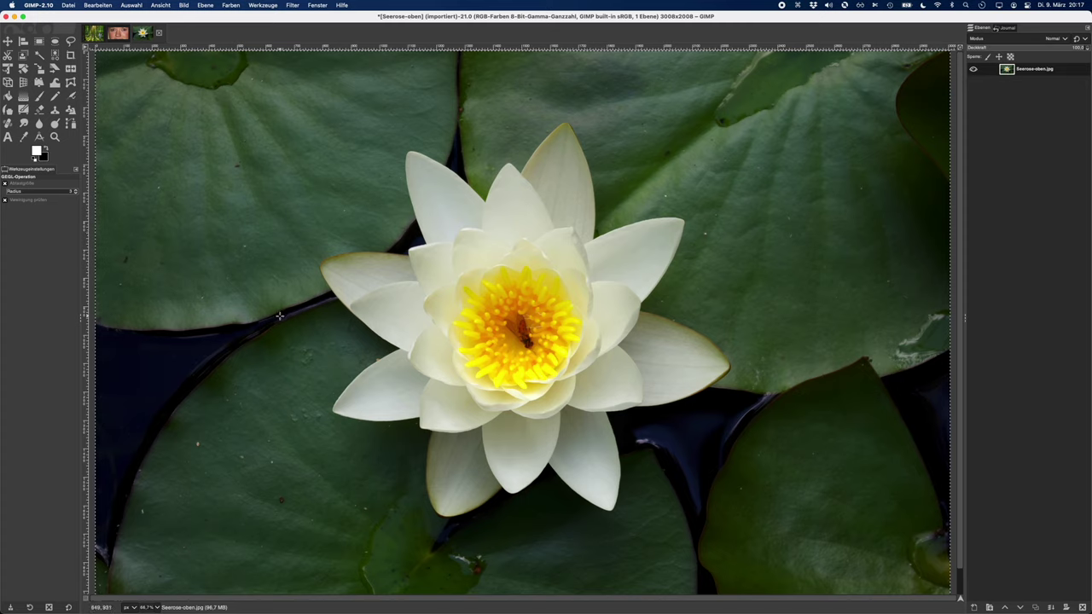
- Preview the Vignette filter from the light and shadow filters on the water lily image and discard it
{"action": "left_click", "coordinate": [293, 5]}
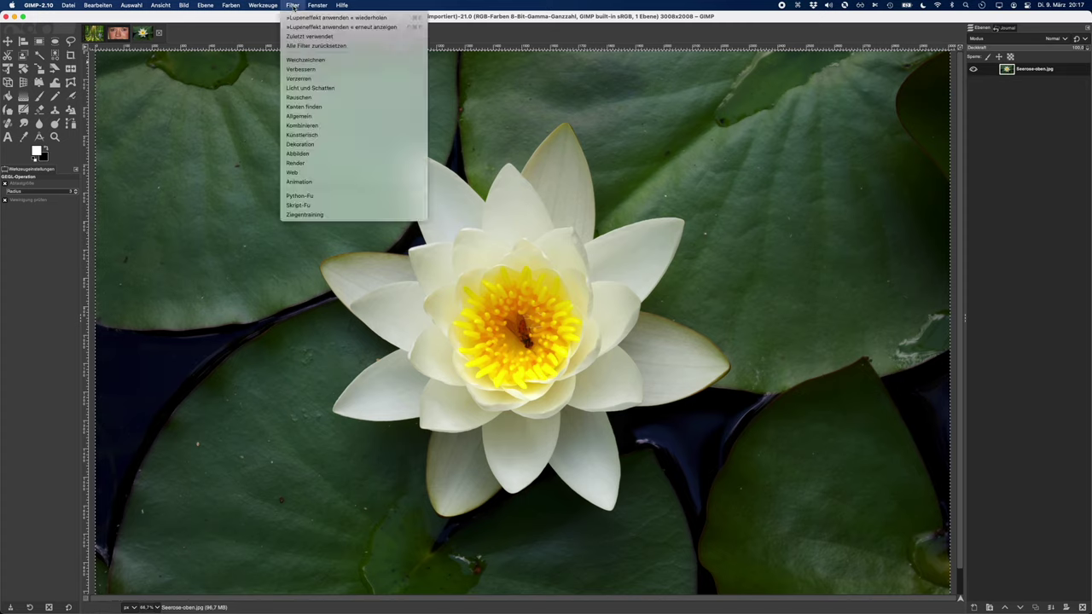
{"action": "mouse_move", "coordinate": [322, 89]}
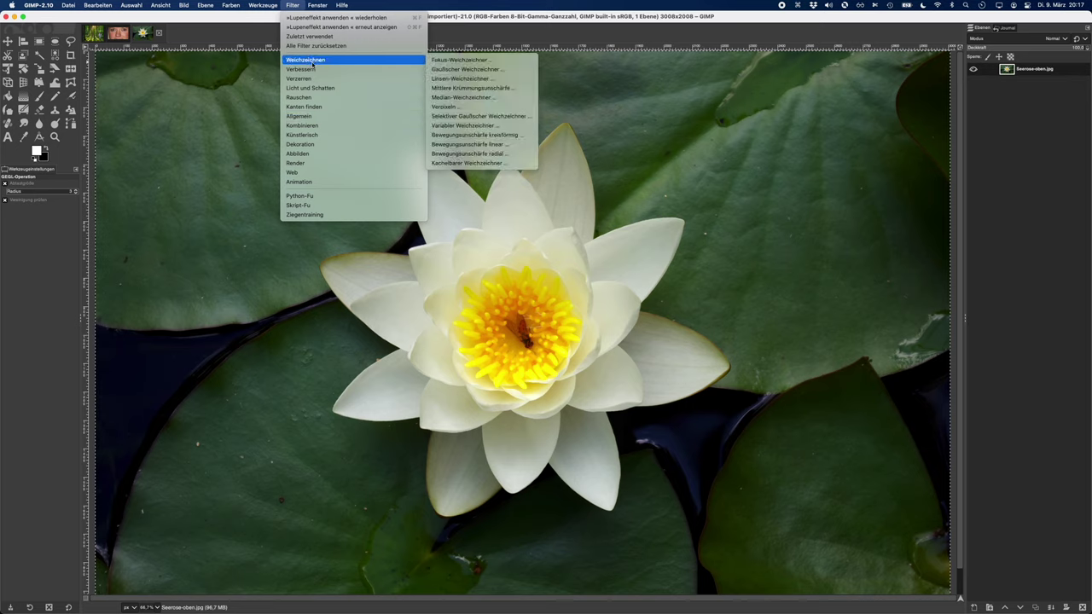
{"action": "mouse_move", "coordinate": [315, 62]}
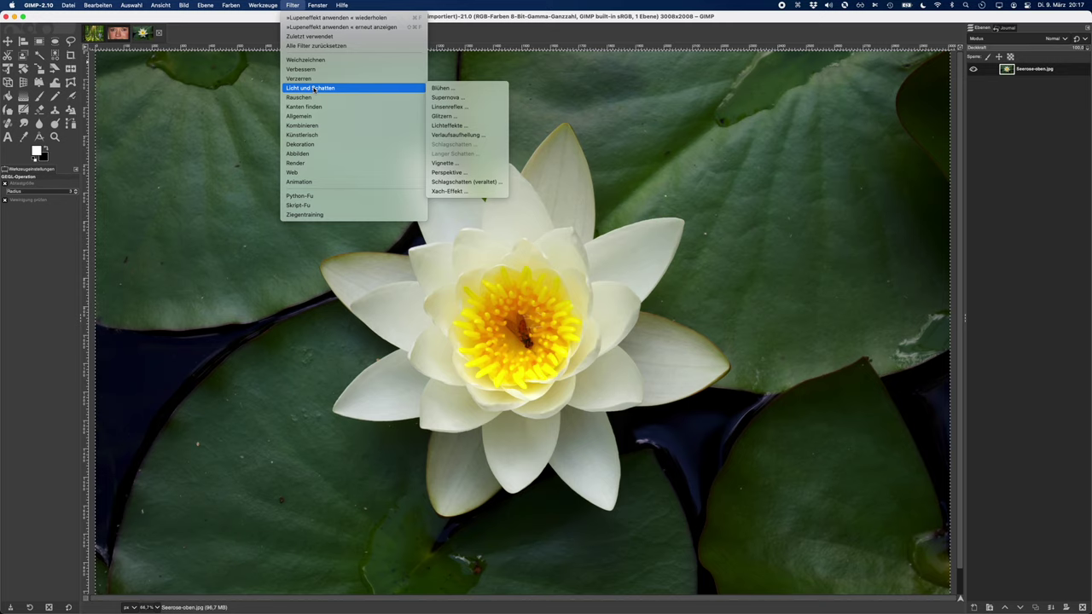
{"action": "left_click", "coordinate": [452, 163]}
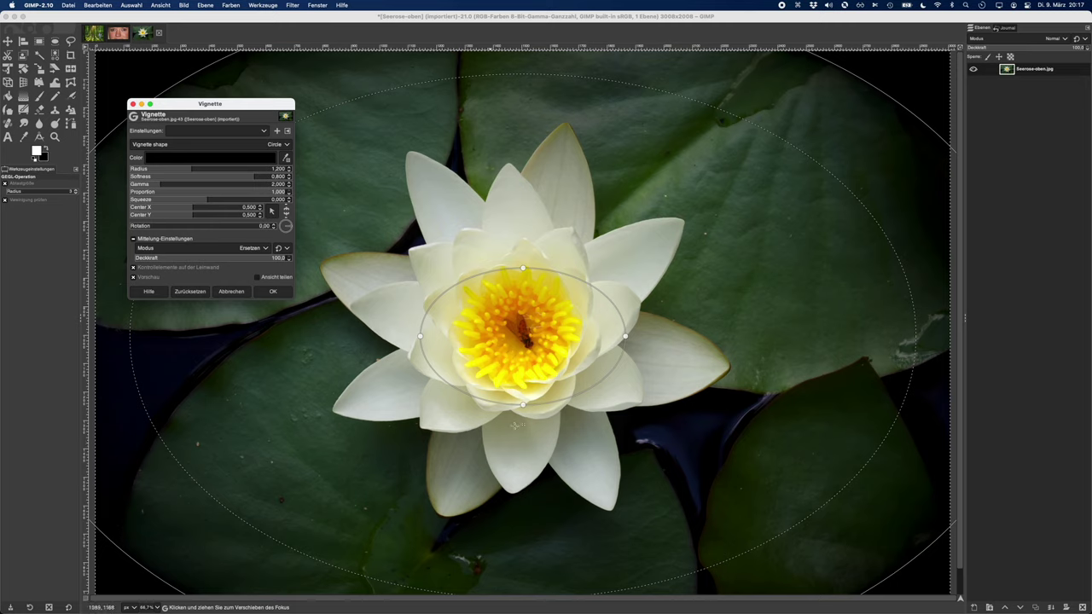
{"action": "left_click", "coordinate": [227, 292]}
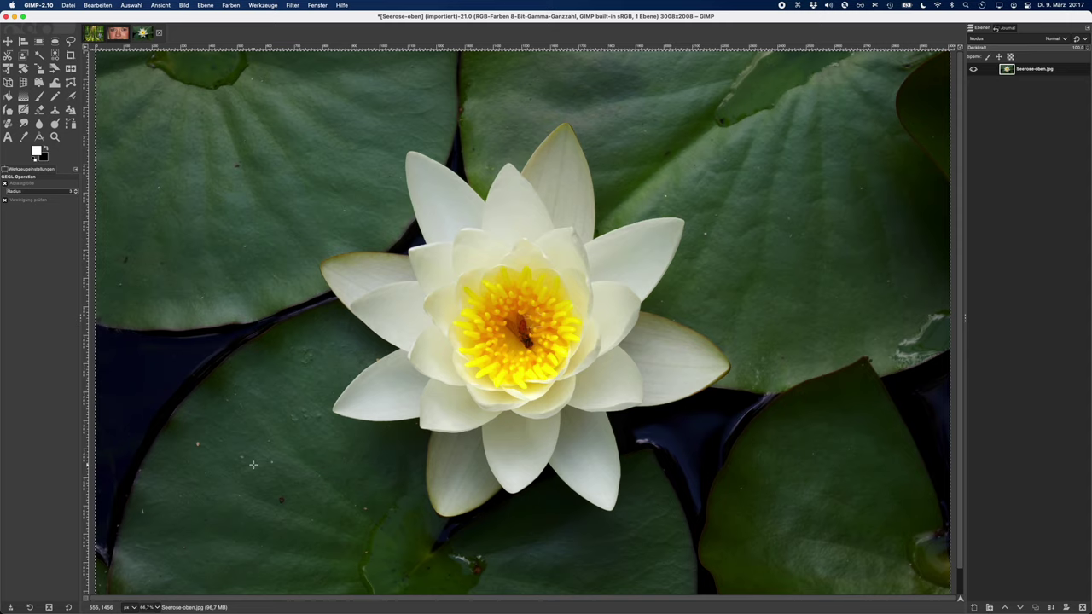
- Preview the artistic Cubism filter (Kubismus) on the water lily image and discard it
{"action": "left_click", "coordinate": [291, 7]}
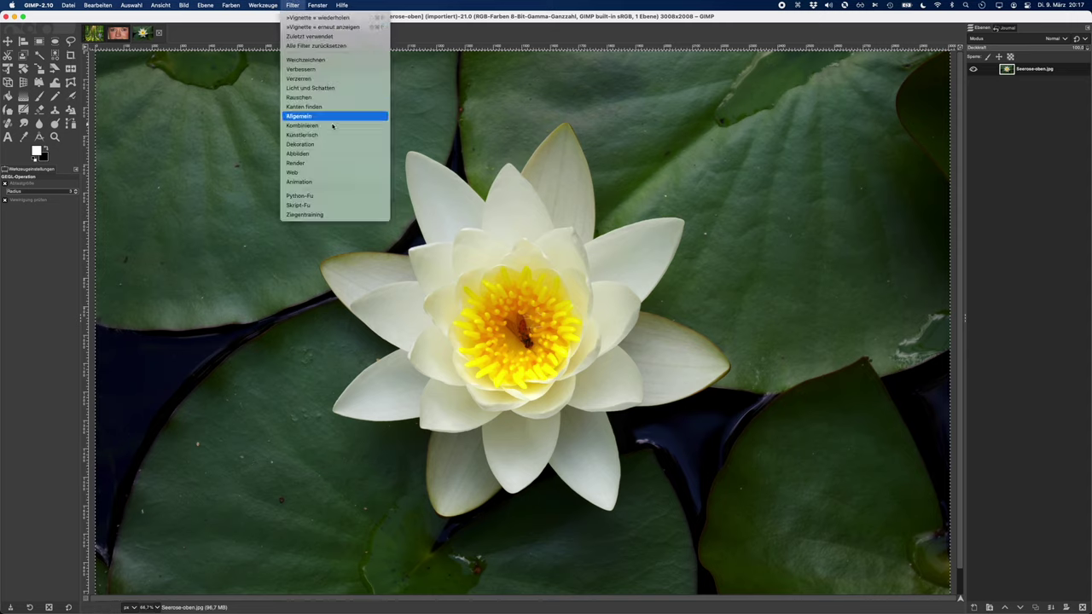
{"action": "mouse_move", "coordinate": [325, 135]}
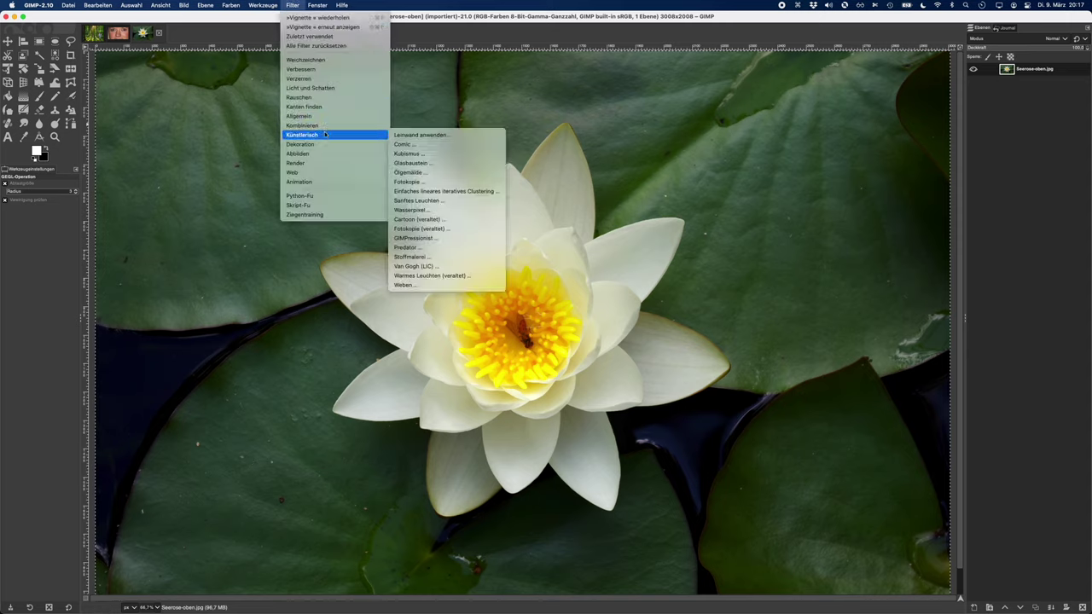
{"action": "left_click", "coordinate": [421, 155]}
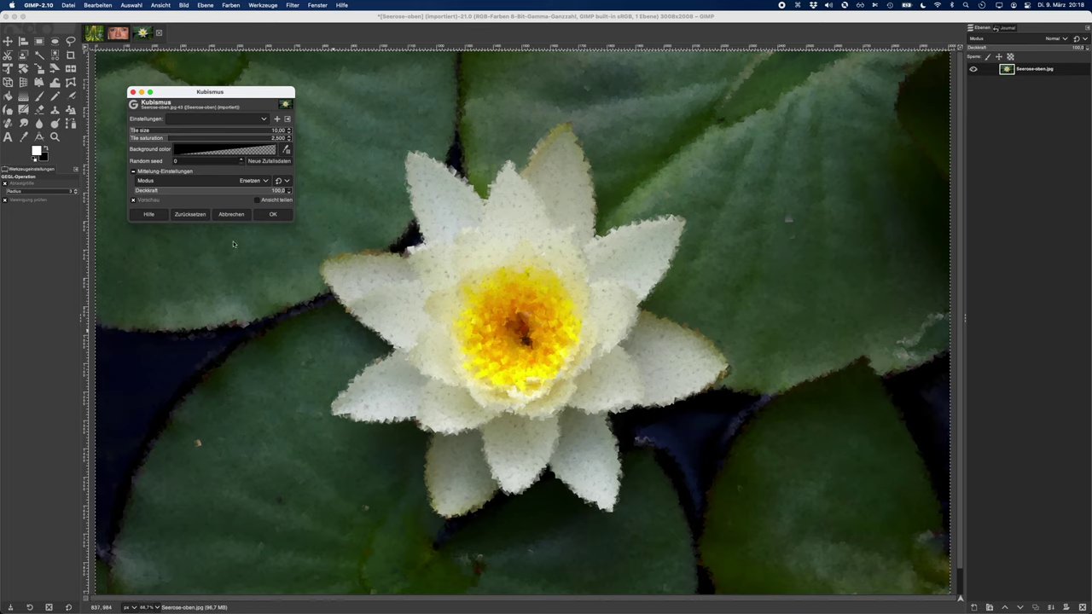
{"action": "left_click", "coordinate": [232, 214]}
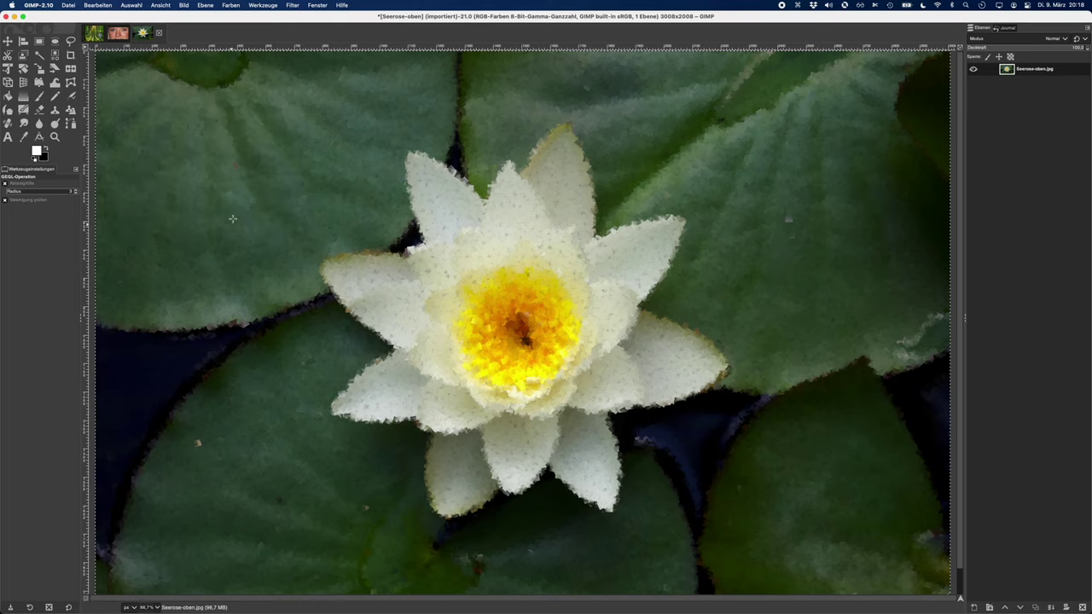
- Run the red-eye removal filter (Rote Augen entfernen) on the roteAugen portrait image
{"action": "left_click", "coordinate": [117, 34]}
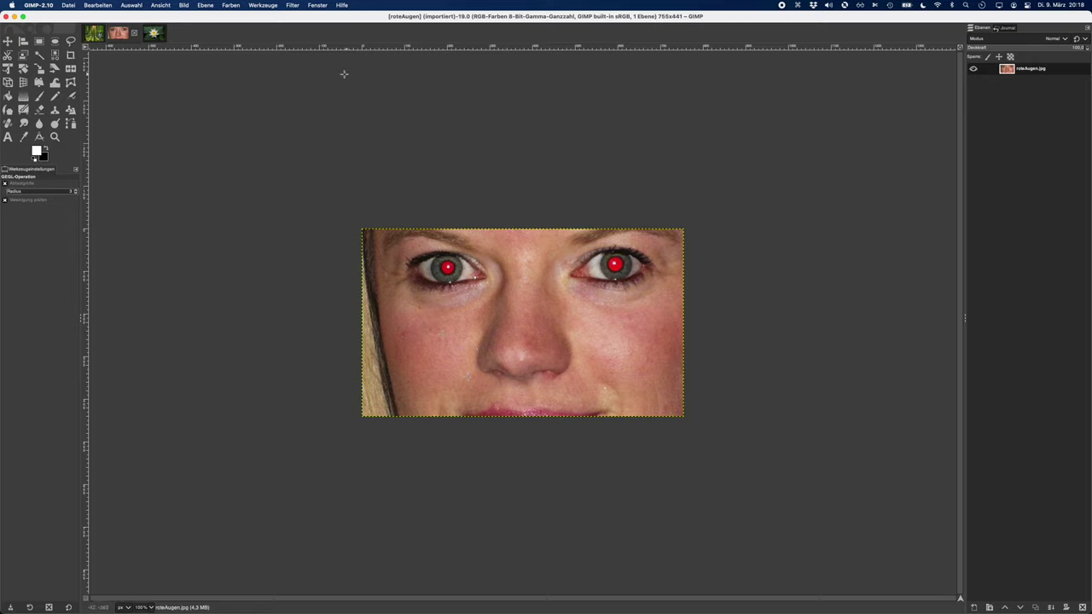
{"action": "mouse_move", "coordinate": [293, 14]}
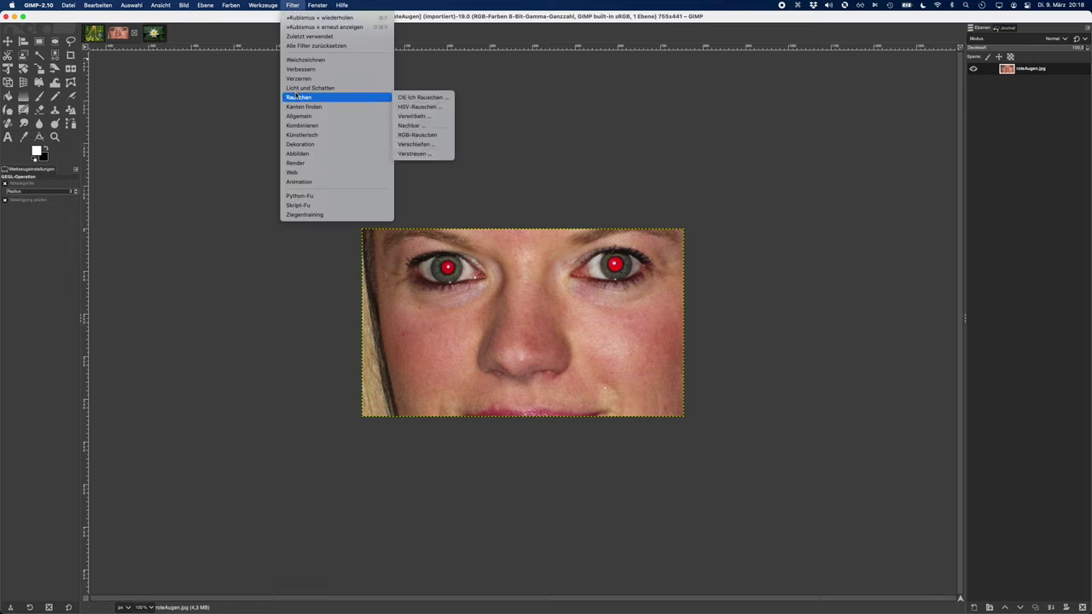
{"action": "mouse_move", "coordinate": [298, 68]}
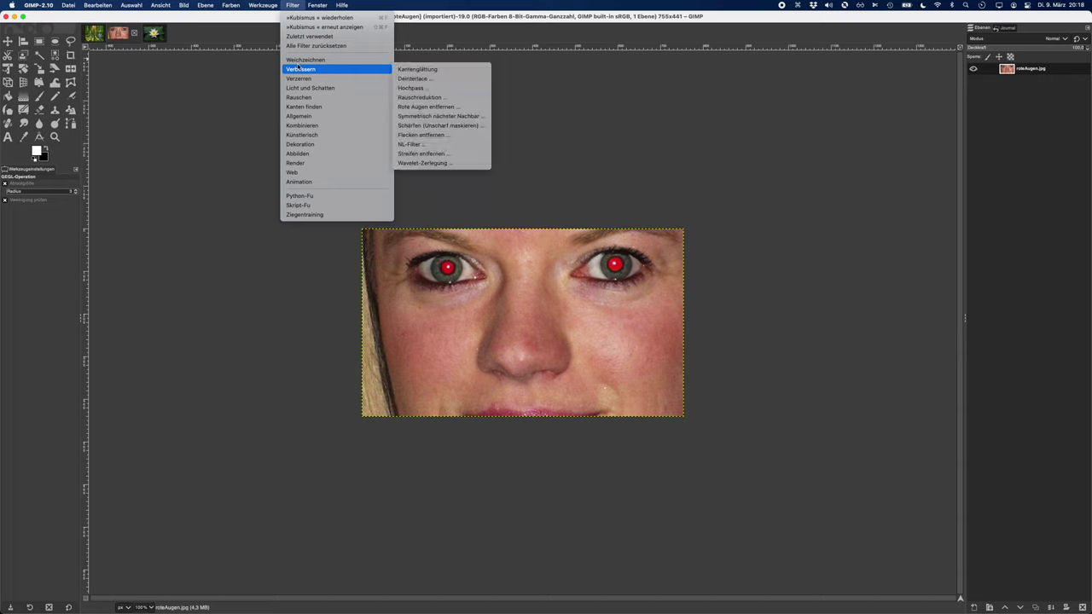
{"action": "left_click", "coordinate": [427, 107]}
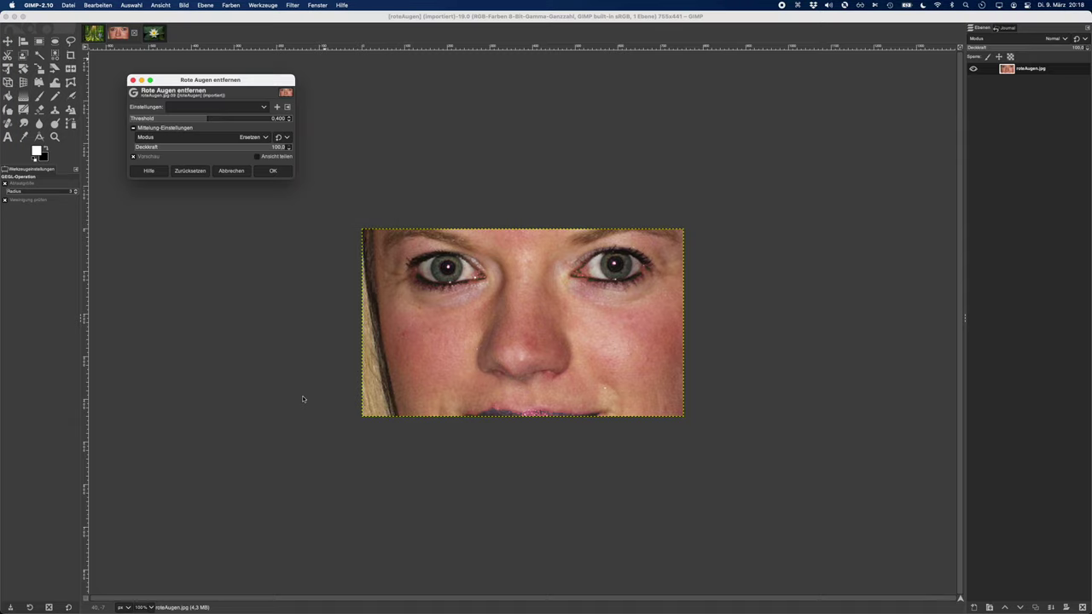
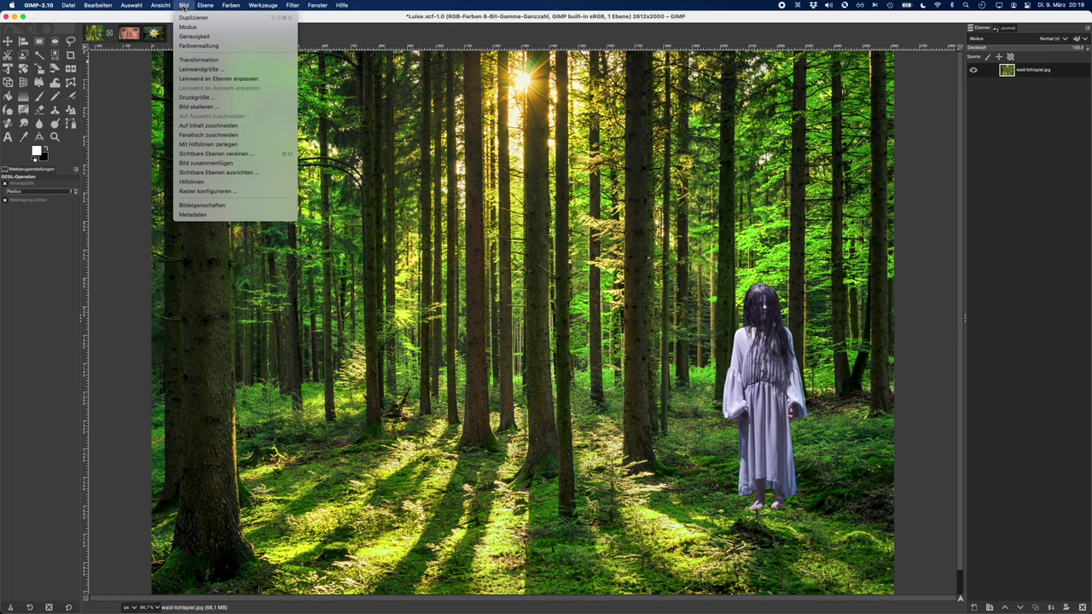
- Preview the Desaturate filter (Entsättigen) in Leuchtkraft mode on the forest image and discard it
{"action": "mouse_move", "coordinate": [162, 6]}
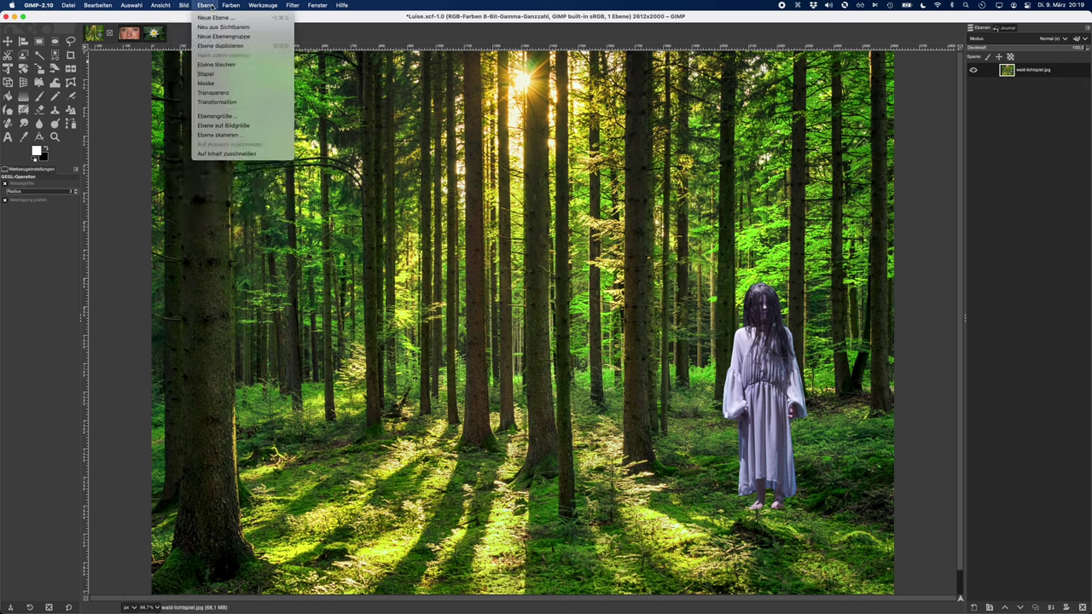
{"action": "mouse_move", "coordinate": [252, 165]}
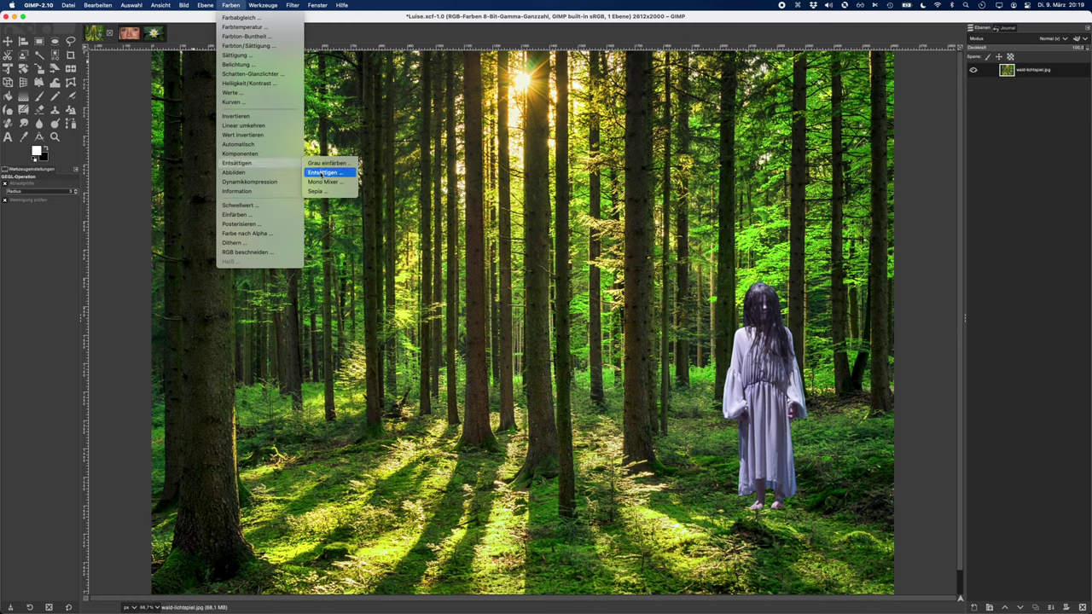
{"action": "left_click", "coordinate": [322, 173]}
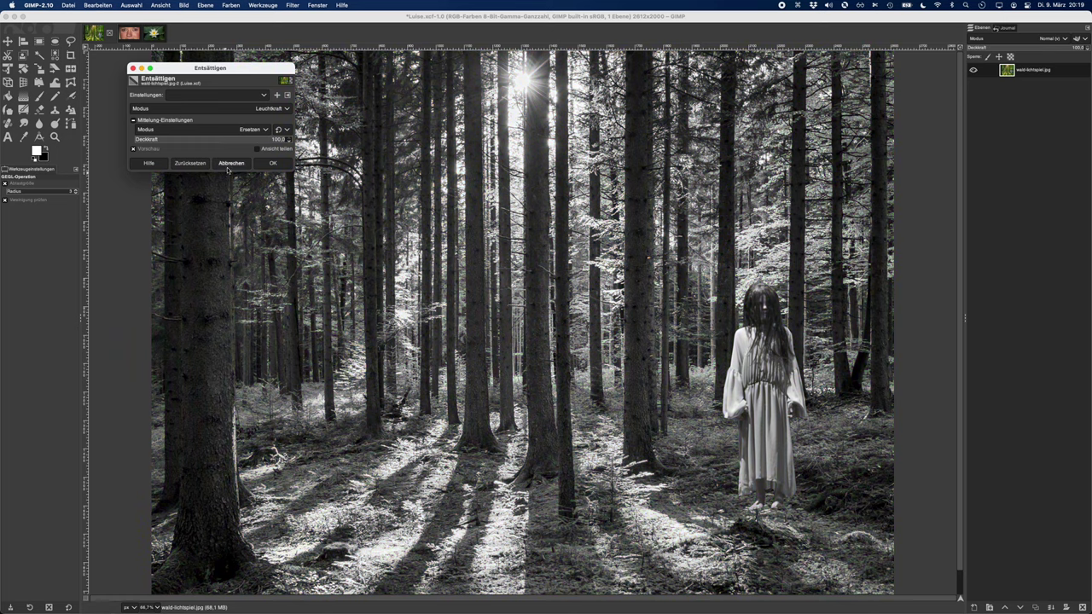
{"action": "left_click_drag", "start_coordinate": [249, 68], "coordinate": [392, 120]}
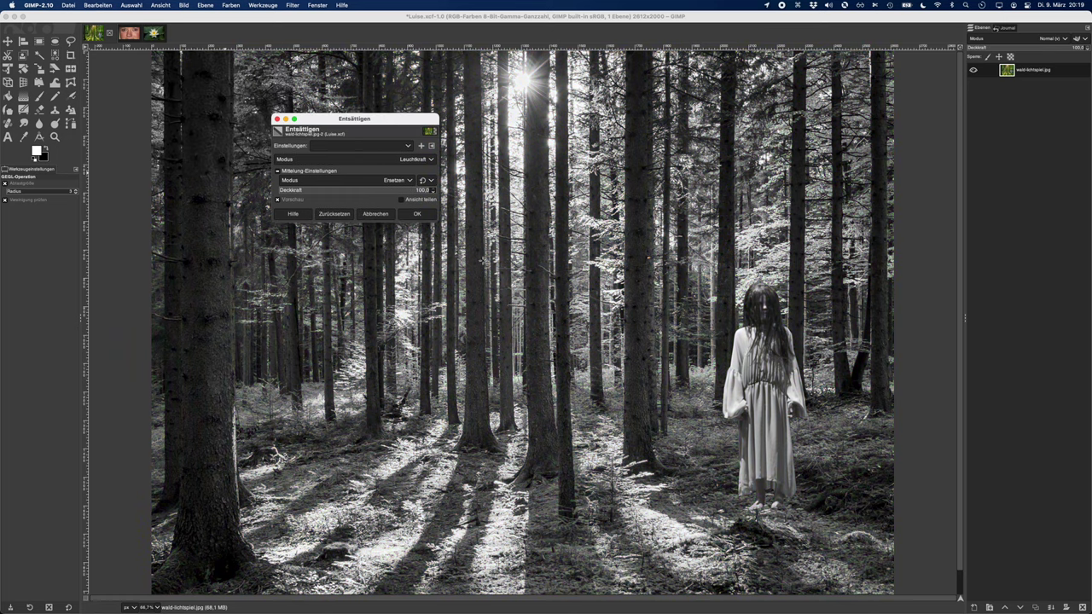
{"action": "left_click", "coordinate": [376, 214]}
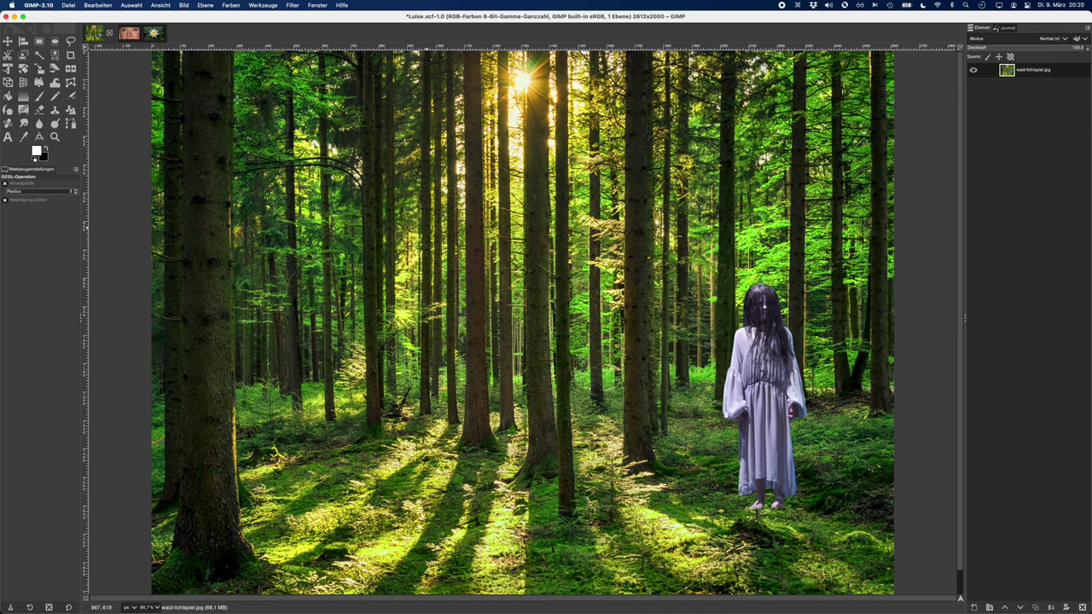
- Desaturate the forest image using the Helligkeit (HSL) mode, trying the Luma mode first
{"action": "left_click", "coordinate": [230, 8]}
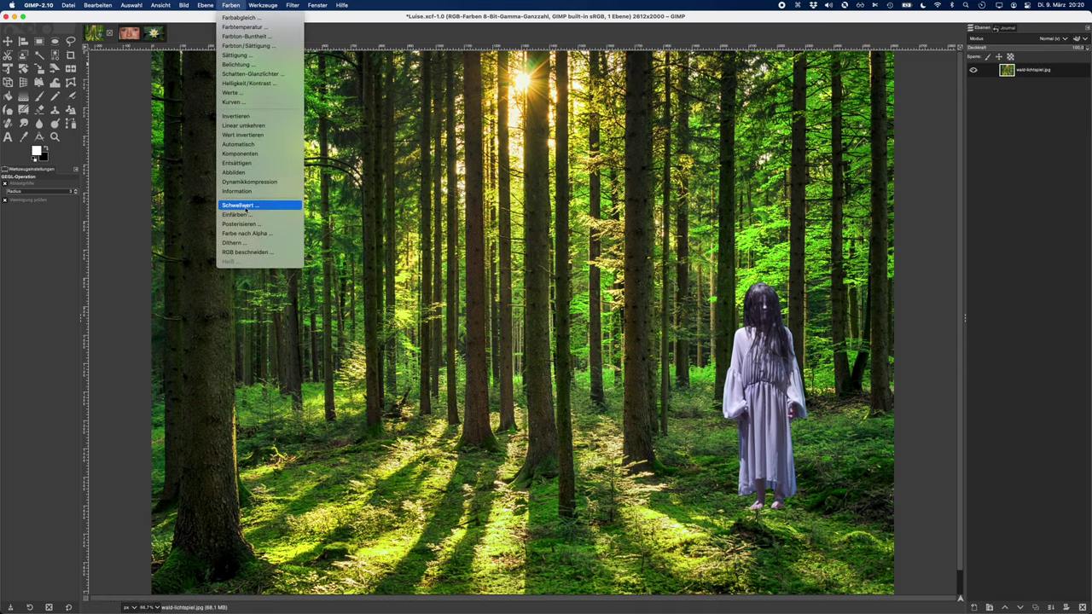
{"action": "left_click", "coordinate": [237, 166]}
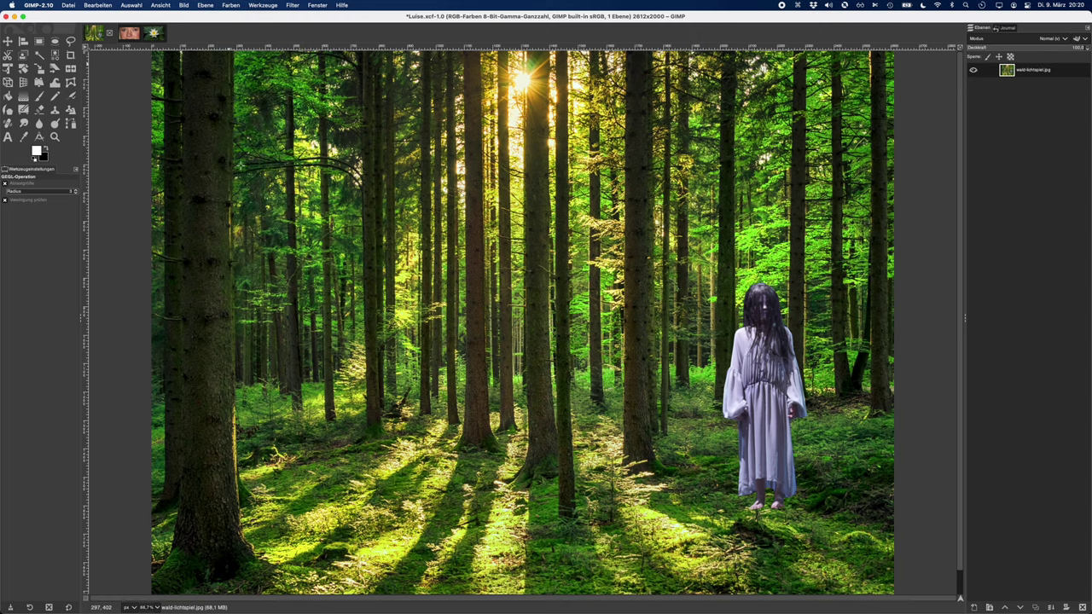
{"action": "left_click", "coordinate": [231, 6]}
{"action": "mouse_move", "coordinate": [253, 162]}
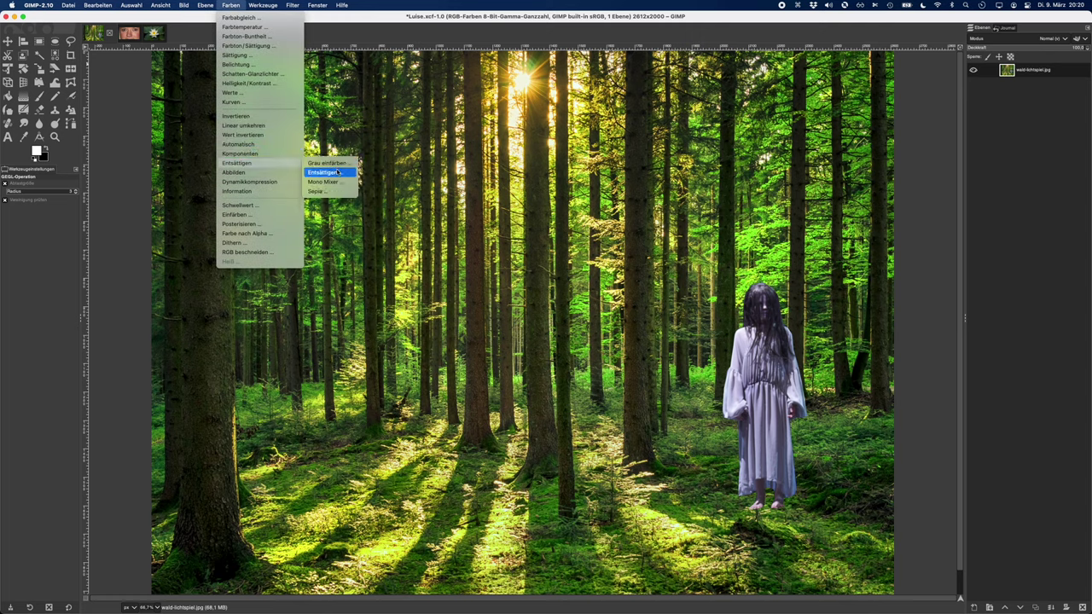
{"action": "left_click", "coordinate": [328, 164]}
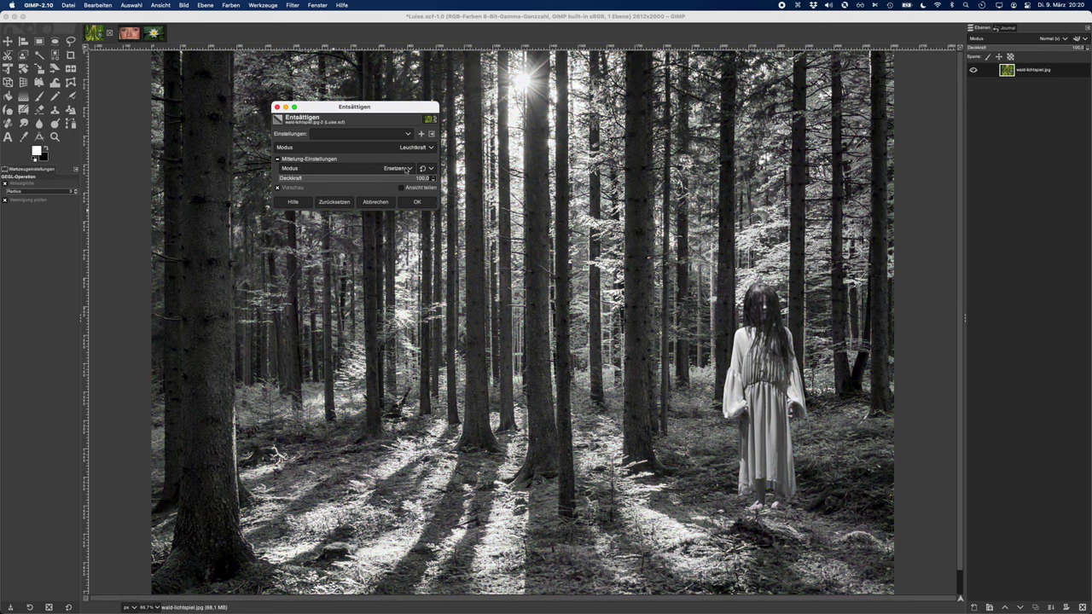
{"action": "left_click", "coordinate": [421, 149]}
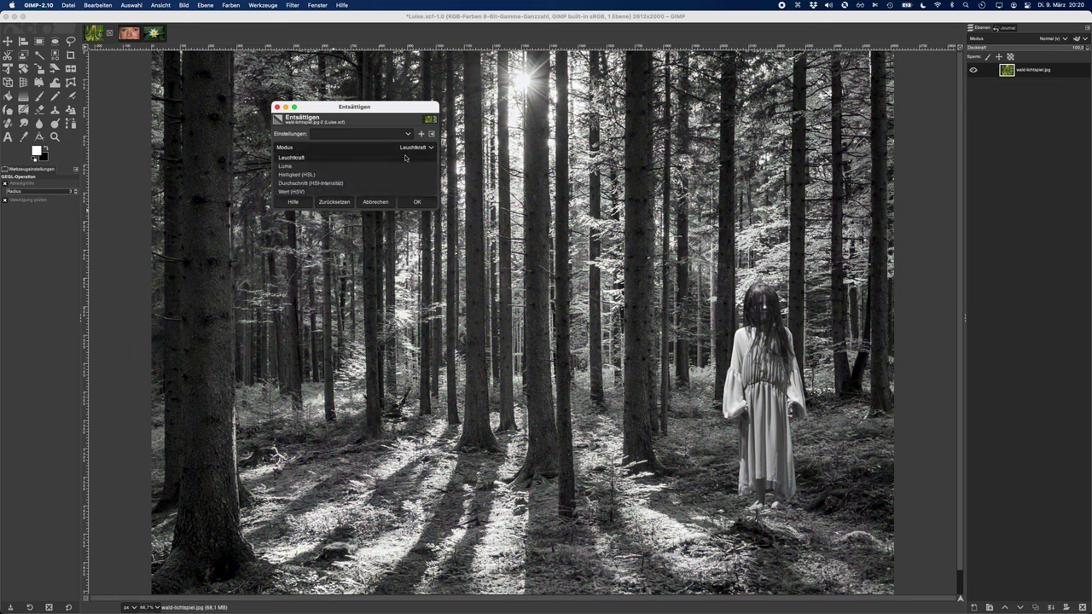
{"action": "left_click", "coordinate": [307, 172]}
{"action": "left_click", "coordinate": [343, 150]}
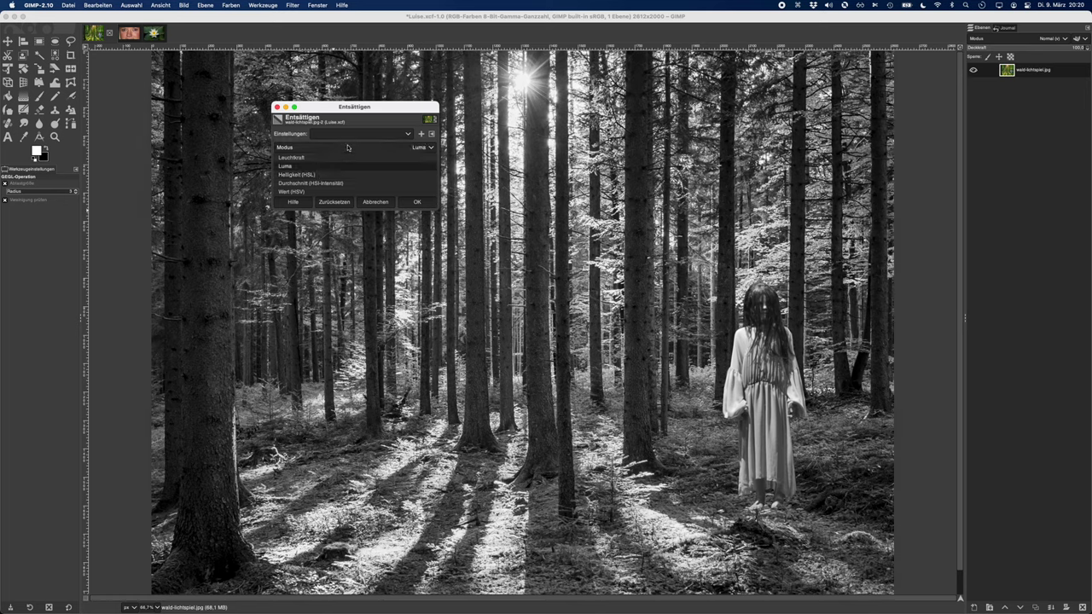
{"action": "left_click", "coordinate": [324, 174]}
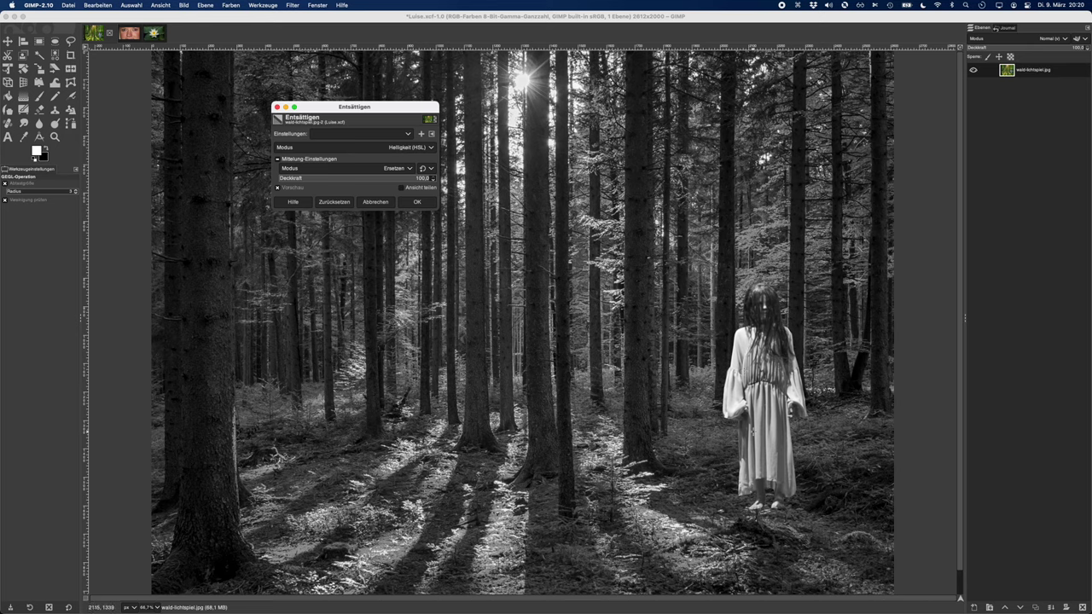
{"action": "left_click", "coordinate": [417, 202]}
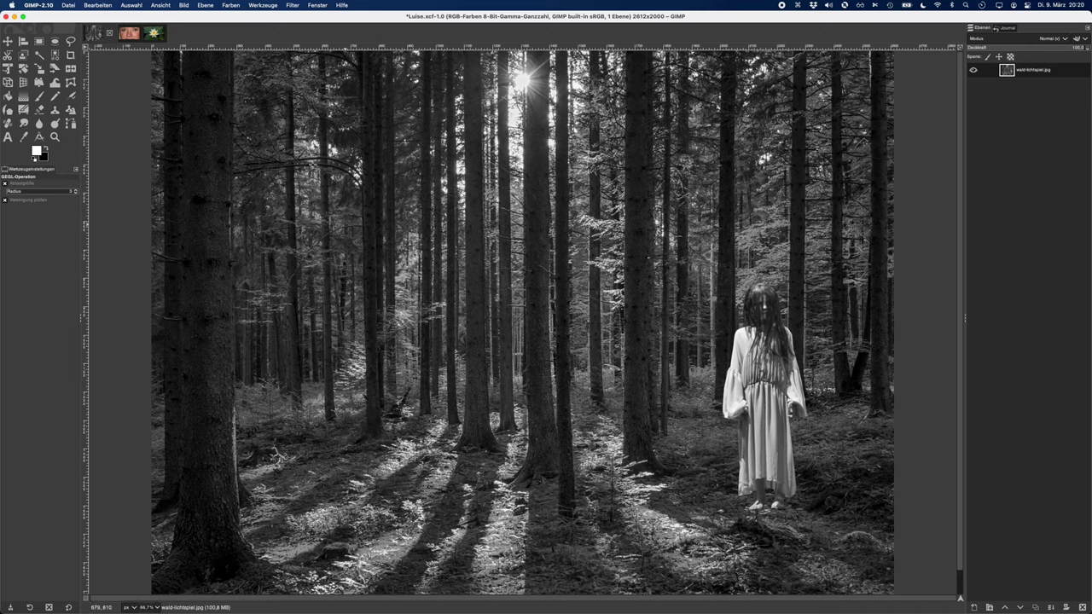
- Start a Curves correction on the forest image, adding value-channel points at input 70, output 47 and at input 181, output 185
{"action": "right_click", "coordinate": [314, 161]}
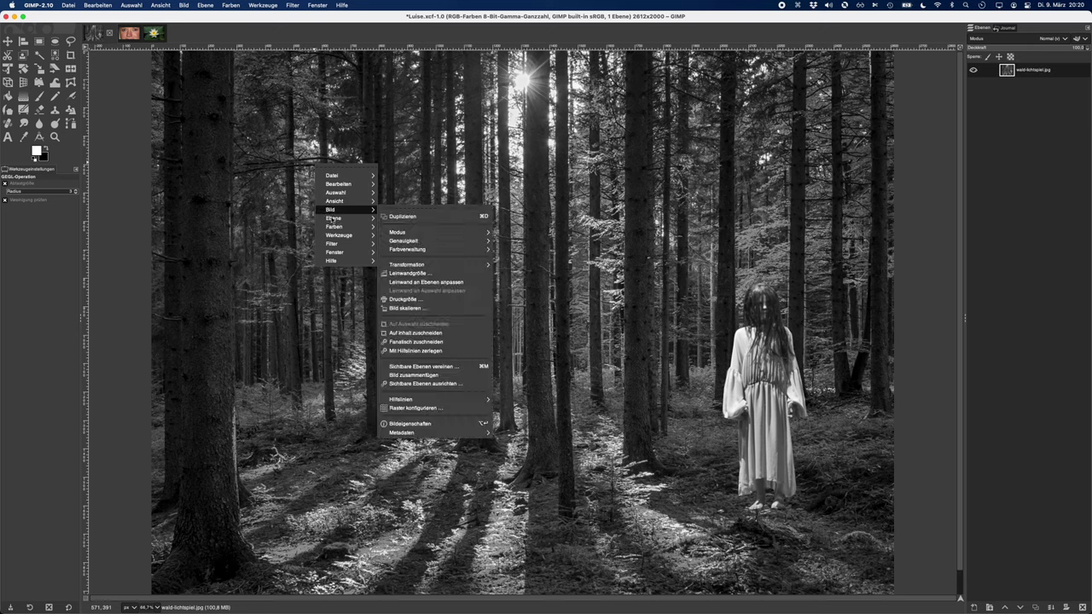
{"action": "mouse_move", "coordinate": [334, 228]}
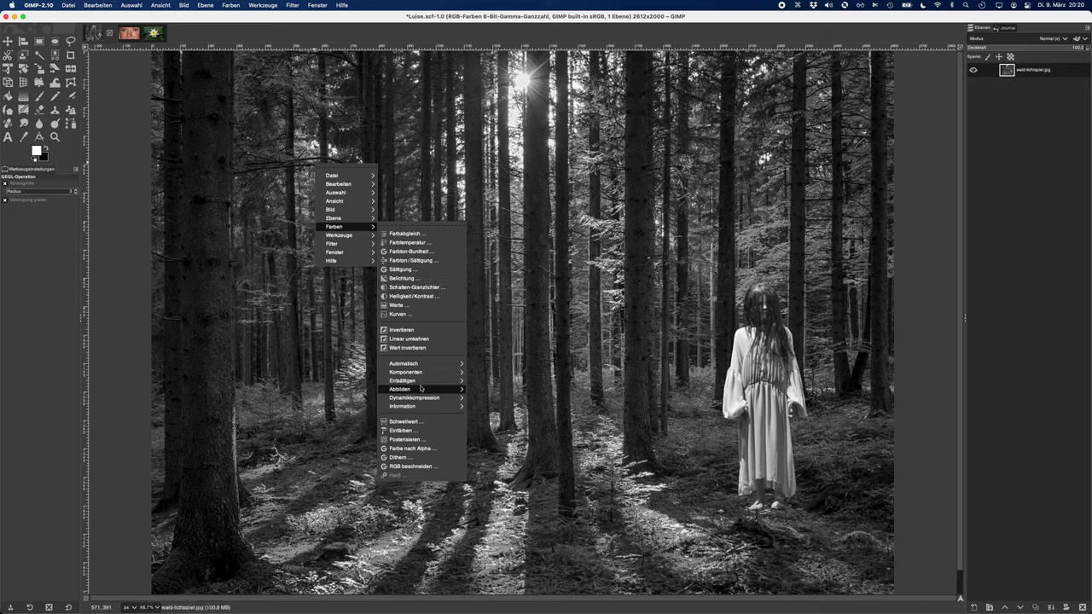
{"action": "mouse_move", "coordinate": [425, 381]}
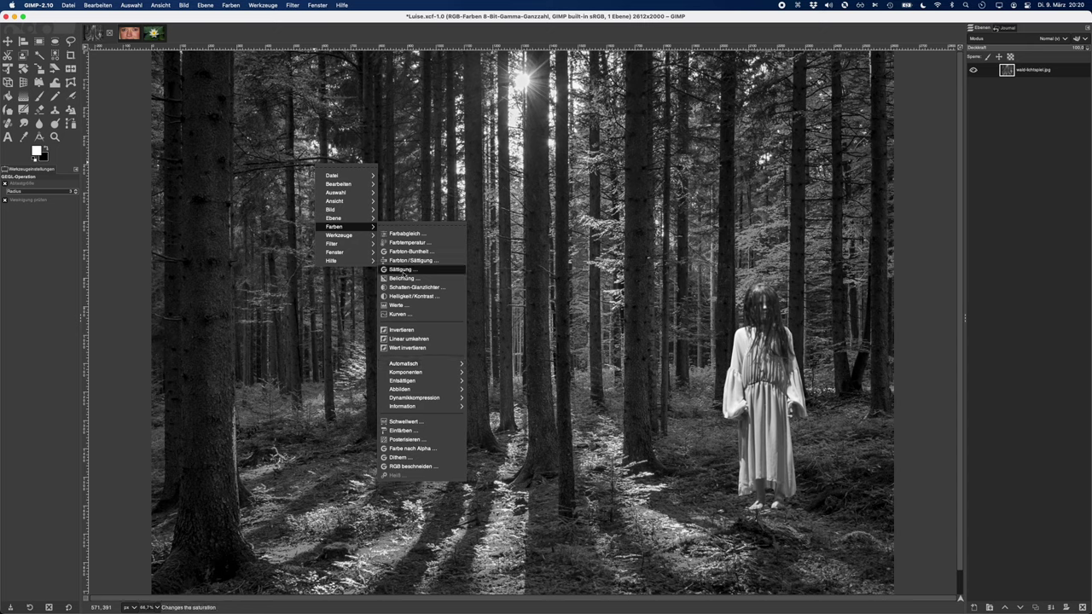
{"action": "left_click", "coordinate": [401, 314]}
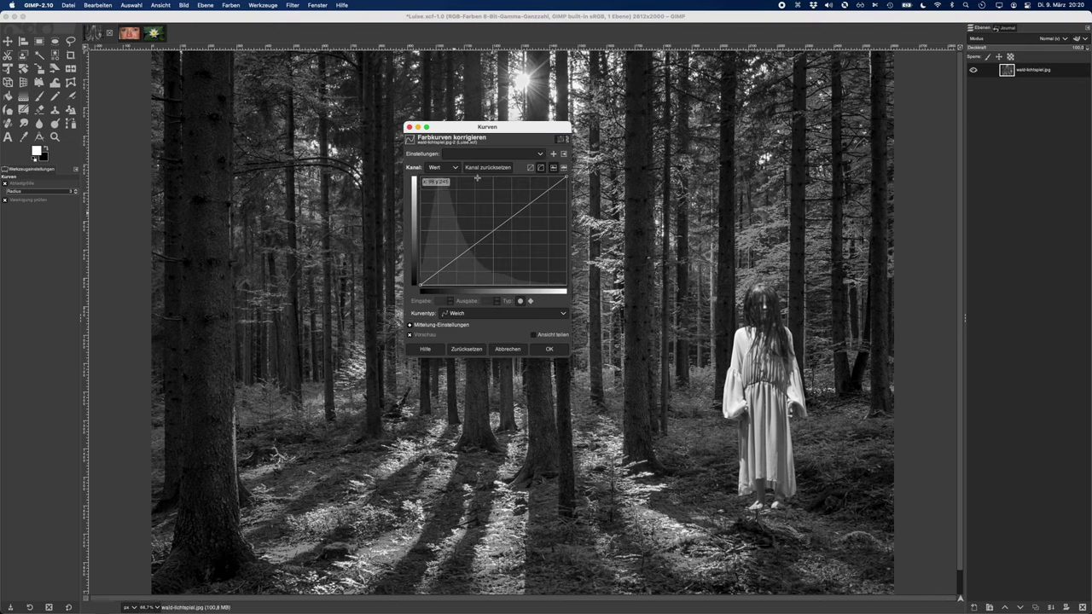
{"action": "left_click_drag", "start_coordinate": [497, 128], "coordinate": [354, 167]}
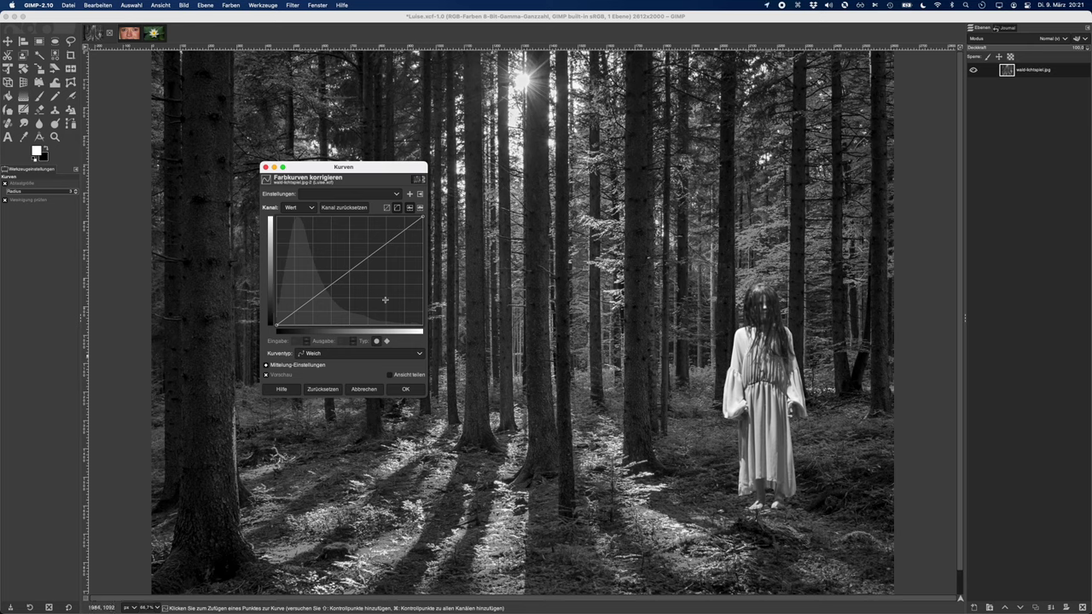
{"action": "mouse_move", "coordinate": [323, 290]}
{"action": "left_mouse_down"}
{"action": "mouse_move", "coordinate": [308, 294]}
{"action": "mouse_move", "coordinate": [317, 304]}
{"action": "left_mouse_up"}
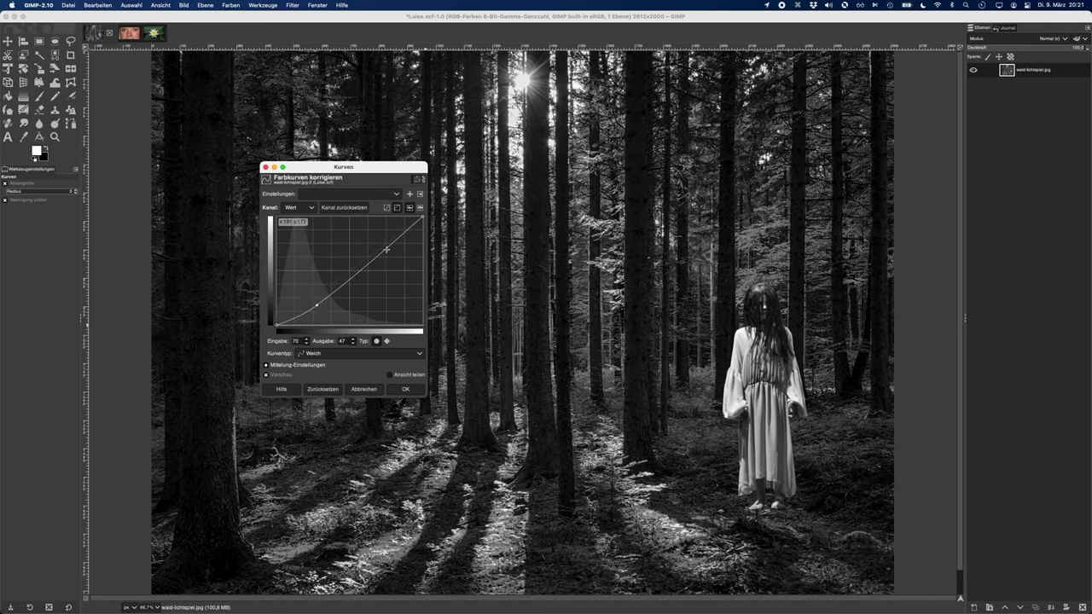
{"action": "left_click_drag", "start_coordinate": [387, 250], "coordinate": [380, 246]}
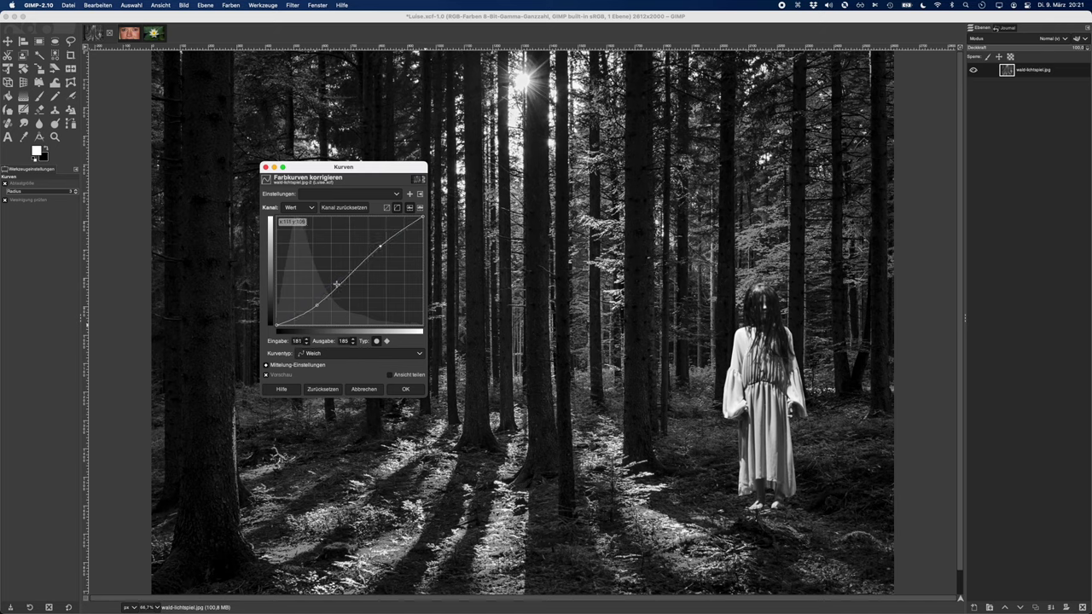
- Darken the tones further with curve points at input 53, output 41 and input 199, output 161, and apply the curve
{"action": "mouse_move", "coordinate": [317, 304]}
{"action": "left_mouse_down"}
{"action": "mouse_move", "coordinate": [330, 310]}
{"action": "mouse_move", "coordinate": [306, 307]}
{"action": "left_mouse_up"}
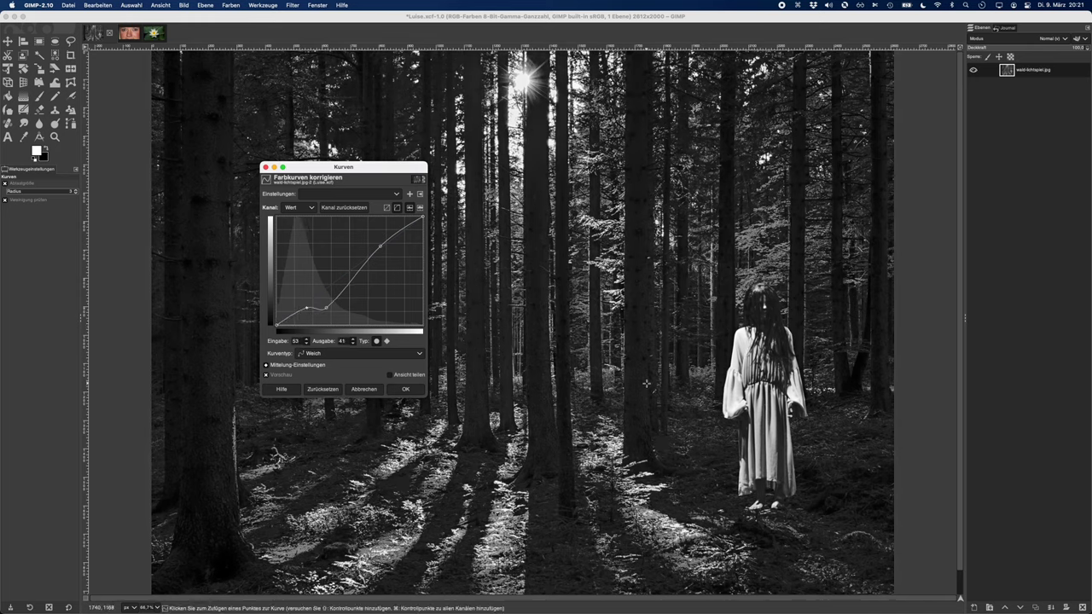
{"action": "mouse_move", "coordinate": [390, 238]}
{"action": "left_mouse_down"}
{"action": "mouse_move", "coordinate": [400, 239]}
{"action": "mouse_move", "coordinate": [384, 246]}
{"action": "mouse_move", "coordinate": [393, 257]}
{"action": "left_mouse_up"}
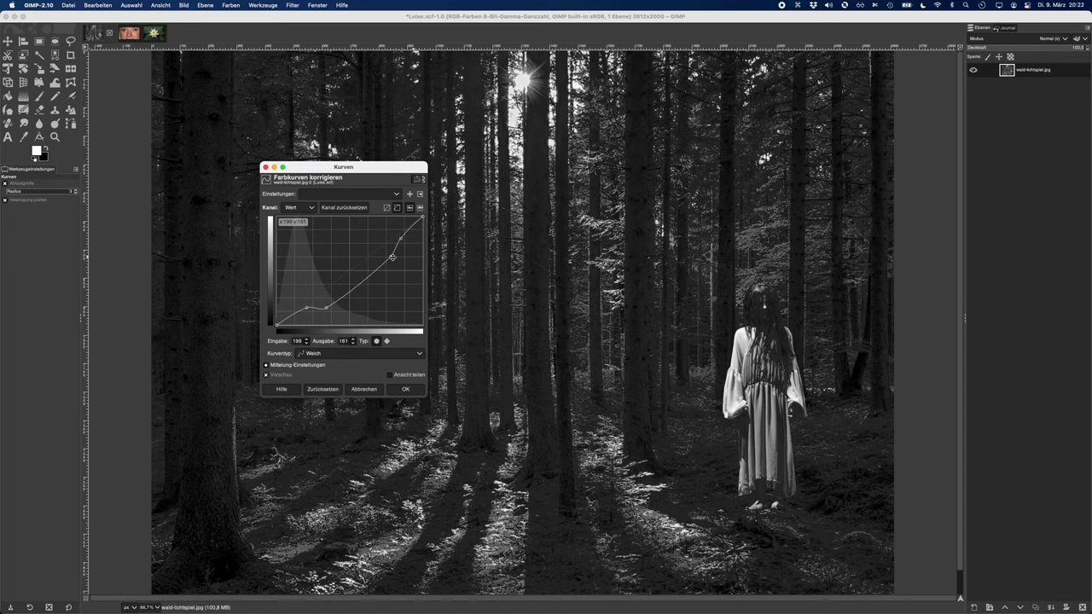
{"action": "left_click_drag", "start_coordinate": [326, 306], "coordinate": [327, 304]}
{"action": "left_click", "coordinate": [406, 389]}
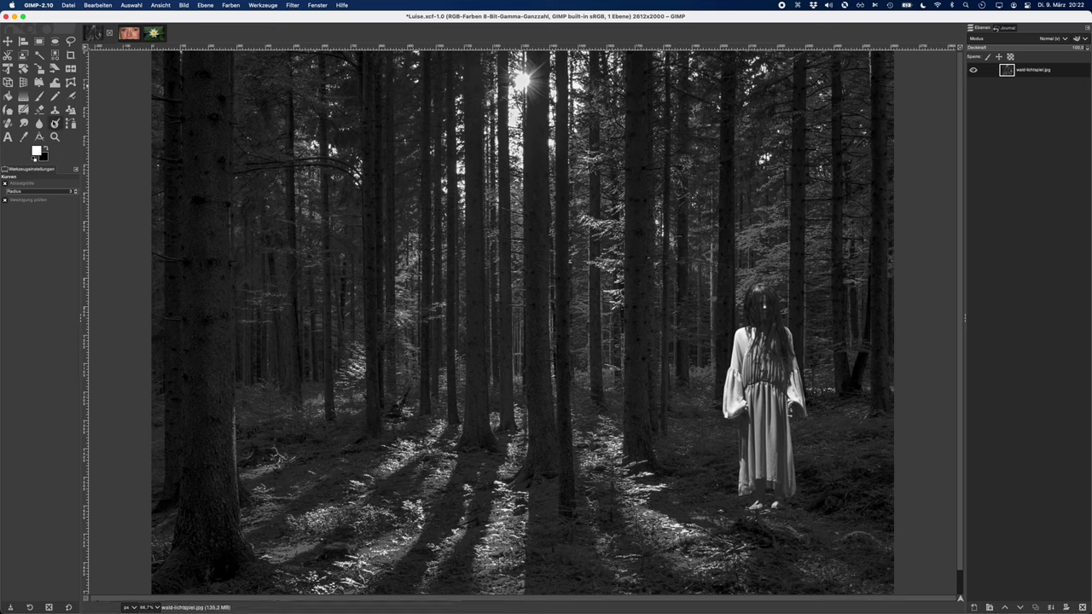
- Darken the highlights on the figure's white dress with a Dodge/Burn stroke, using the burn type (Nachbelichten) and the highlights range (Glanzlichter)
{"action": "left_click", "coordinate": [54, 122]}
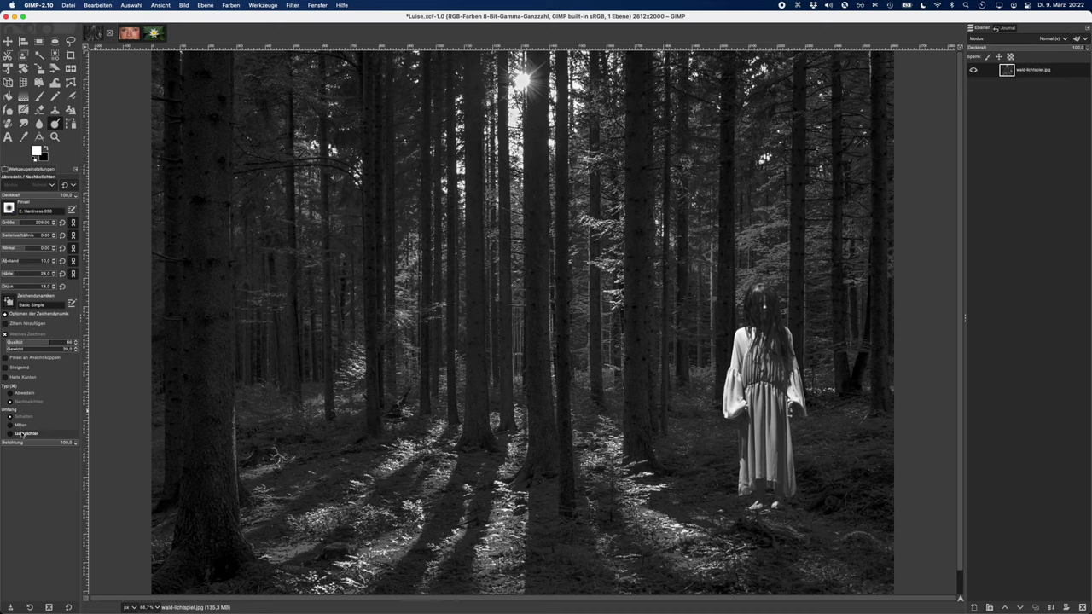
{"action": "left_click", "coordinate": [24, 433]}
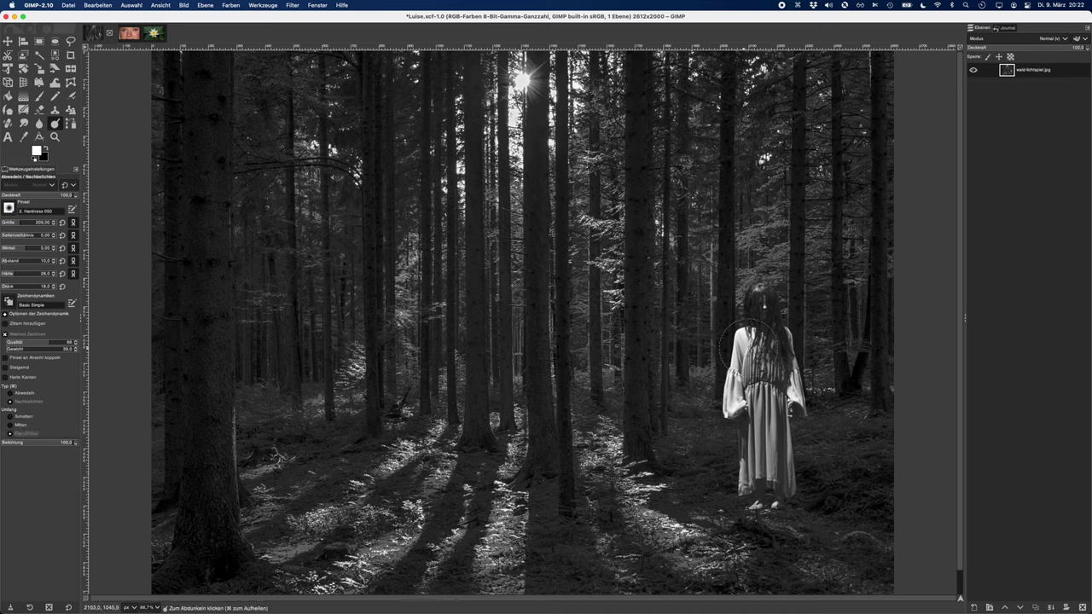
{"action": "mouse_move", "coordinate": [746, 329]}
{"action": "left_mouse_down"}
{"action": "mouse_move", "coordinate": [720, 417]}
{"action": "mouse_move", "coordinate": [771, 401]}
{"action": "mouse_move", "coordinate": [756, 464]}
{"action": "mouse_move", "coordinate": [769, 483]}
{"action": "mouse_move", "coordinate": [778, 357]}
{"action": "mouse_move", "coordinate": [767, 301]}
{"action": "mouse_move", "coordinate": [752, 323]}
{"action": "mouse_move", "coordinate": [740, 424]}
{"action": "mouse_move", "coordinate": [747, 502]}
{"action": "mouse_move", "coordinate": [735, 524]}
{"action": "mouse_move", "coordinate": [753, 393]}
{"action": "mouse_move", "coordinate": [735, 394]}
{"action": "mouse_move", "coordinate": [749, 345]}
{"action": "mouse_move", "coordinate": [767, 511]}
{"action": "mouse_move", "coordinate": [712, 583]}
{"action": "mouse_move", "coordinate": [720, 561]}
{"action": "mouse_move", "coordinate": [675, 475]}
{"action": "mouse_move", "coordinate": [808, 391]}
{"action": "mouse_move", "coordinate": [793, 403]}
{"action": "mouse_move", "coordinate": [799, 420]}
{"action": "left_mouse_up"}
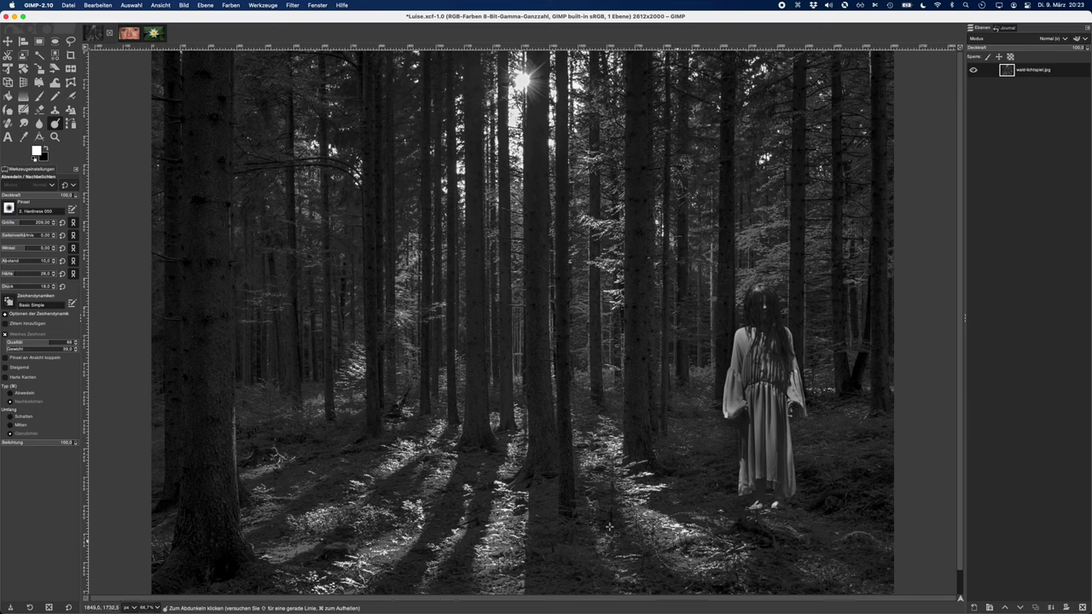